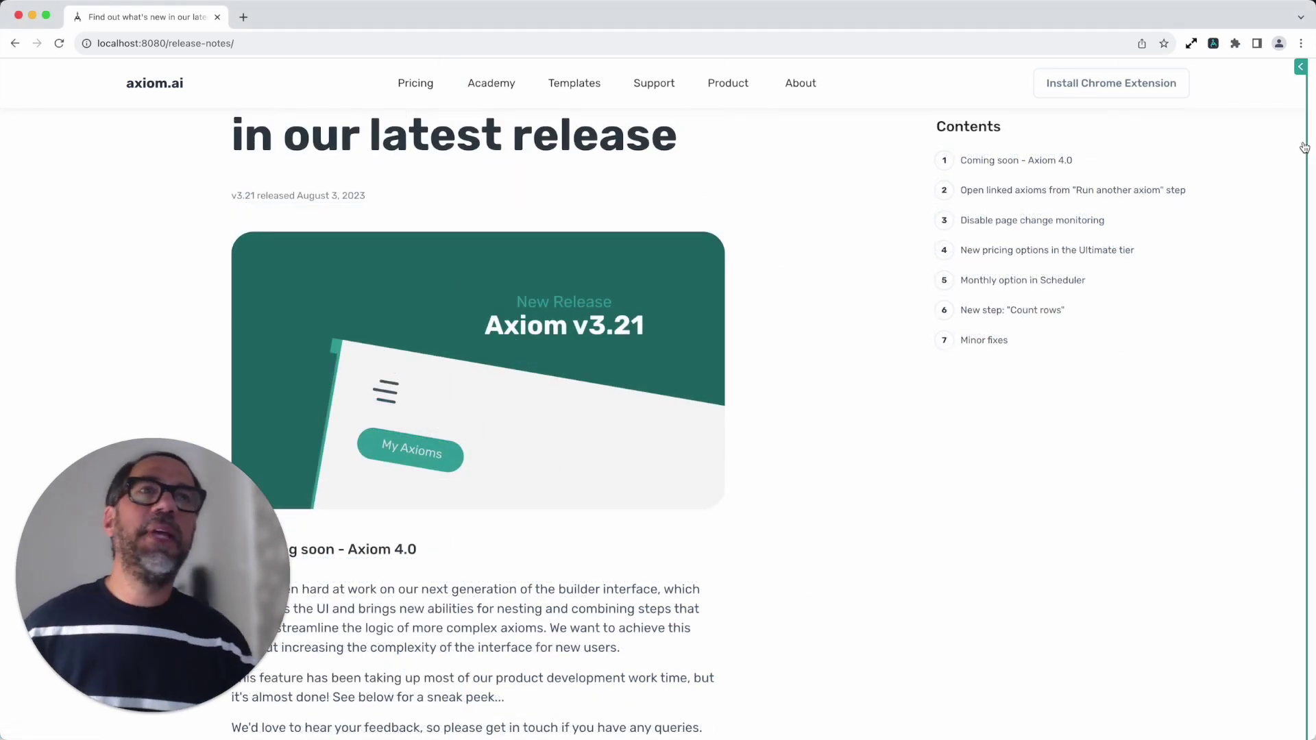
# - Open the Axiom panel, create a new automation, and show the first-step type list
pyautogui.click(1290, 122)
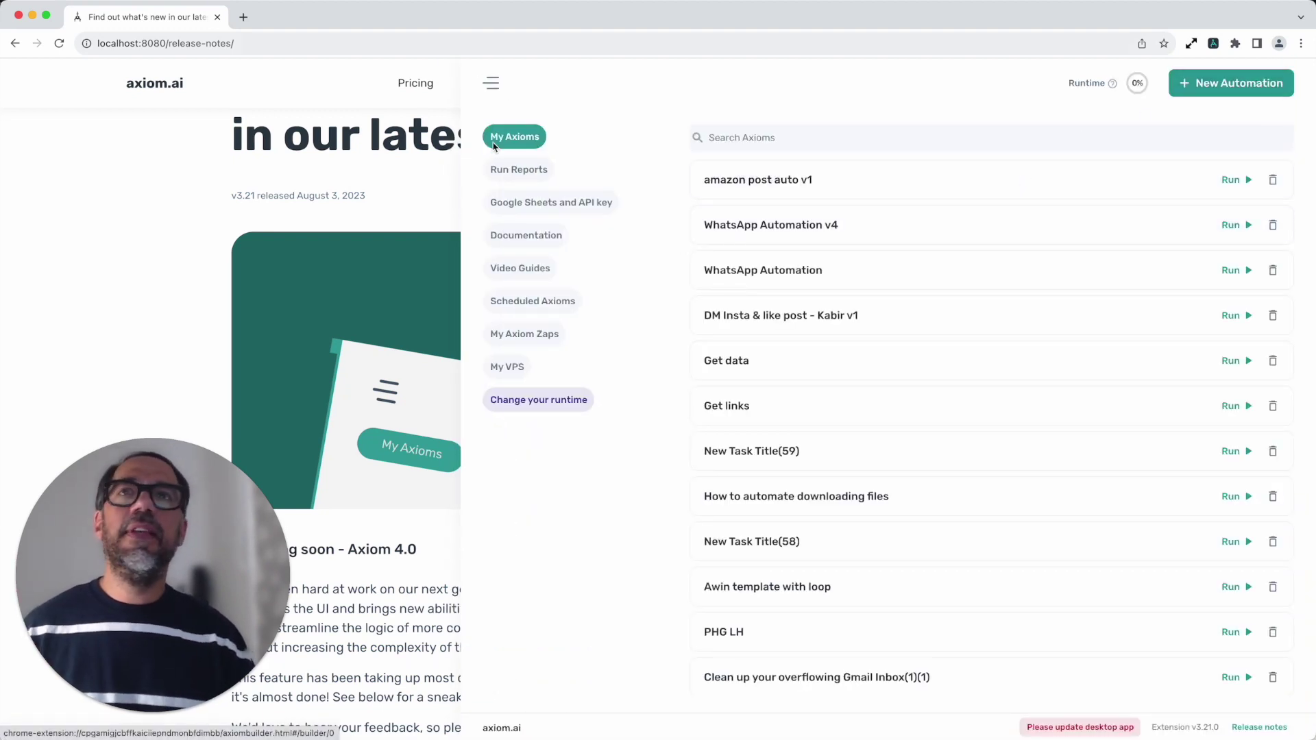
pyautogui.click(1212, 83)
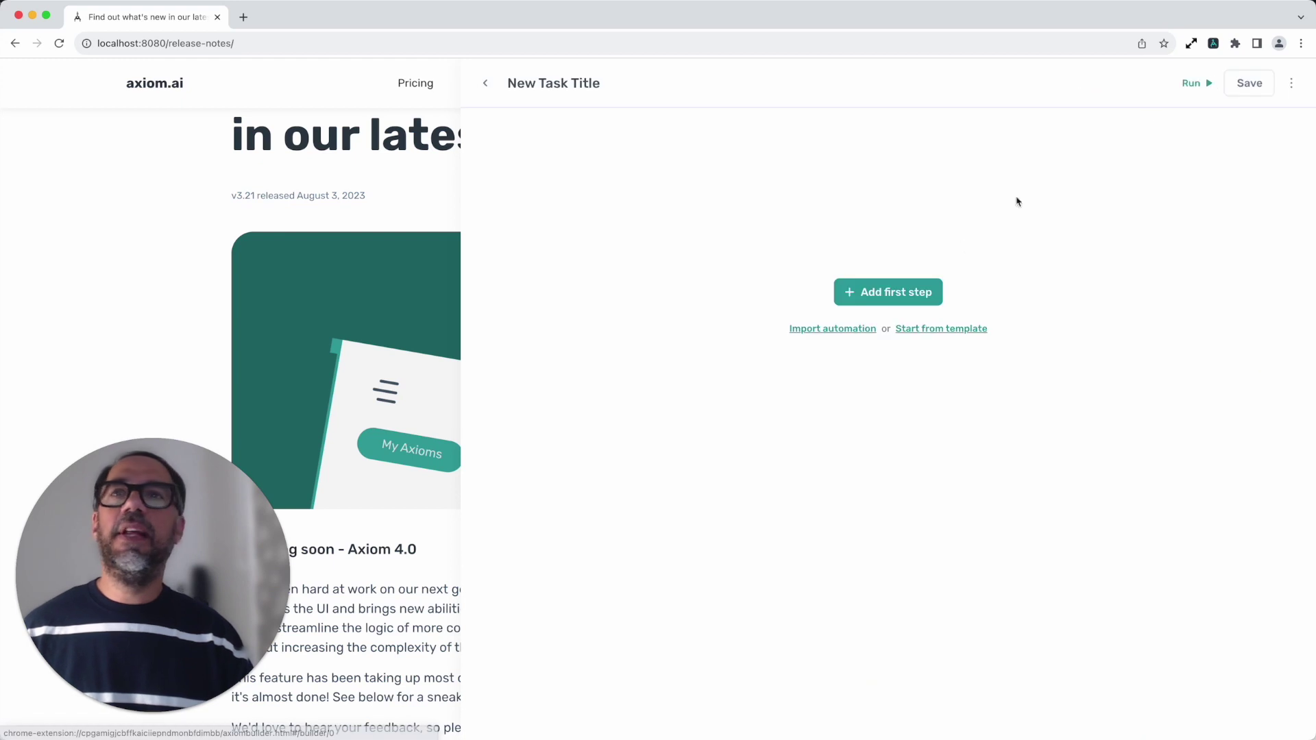
pyautogui.click(912, 296)
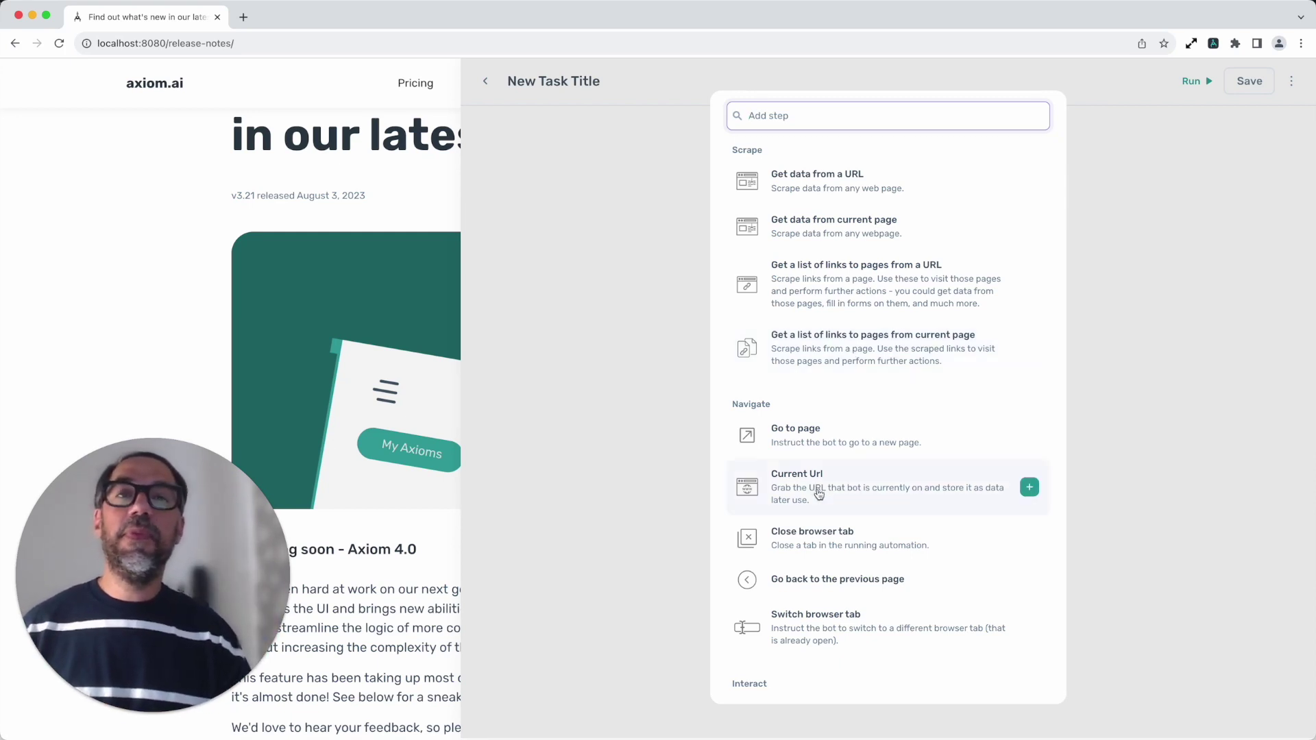
pyautogui.scroll(-5, 774, 491)
pyautogui.scroll(-8, 816, 508)
pyautogui.scroll(-6, 817, 508)
pyautogui.scroll(-2, 817, 508)
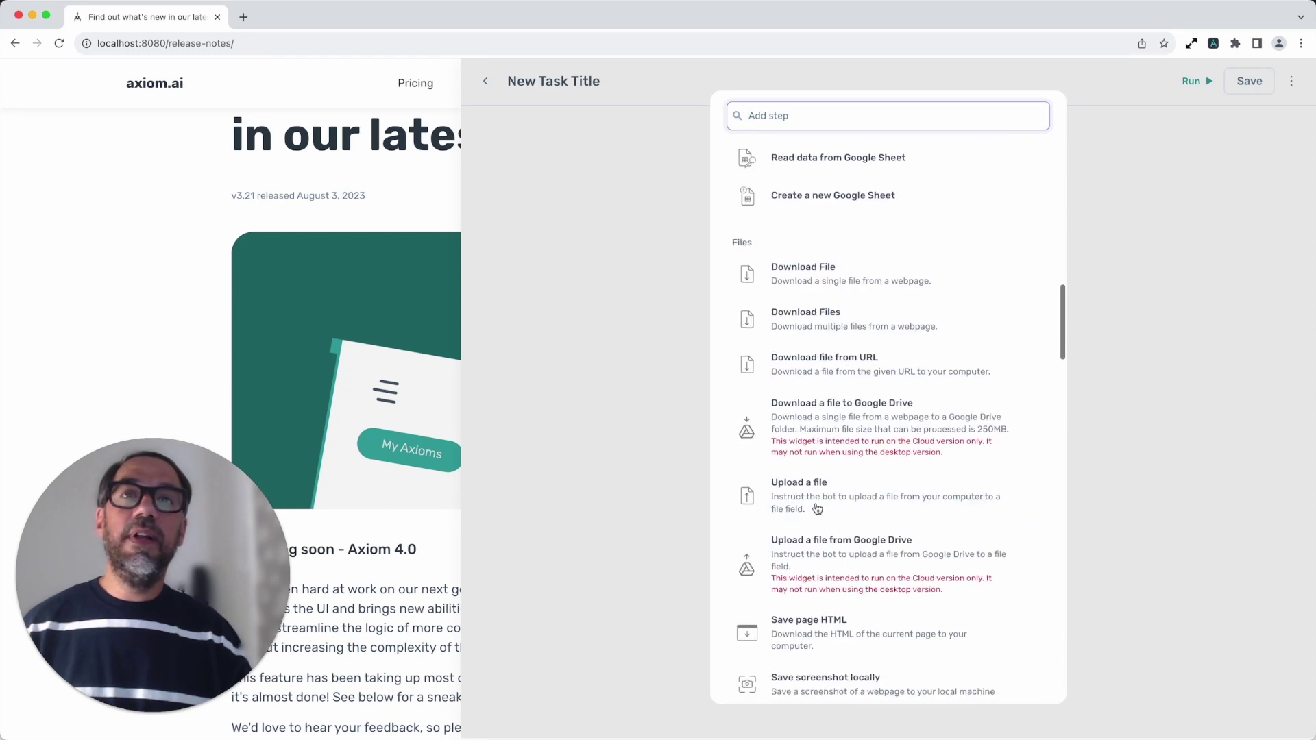
pyautogui.scroll(-4, 817, 508)
pyautogui.scroll(-4, 816, 507)
pyautogui.scroll(9, 814, 512)
pyautogui.scroll(10, 814, 512)
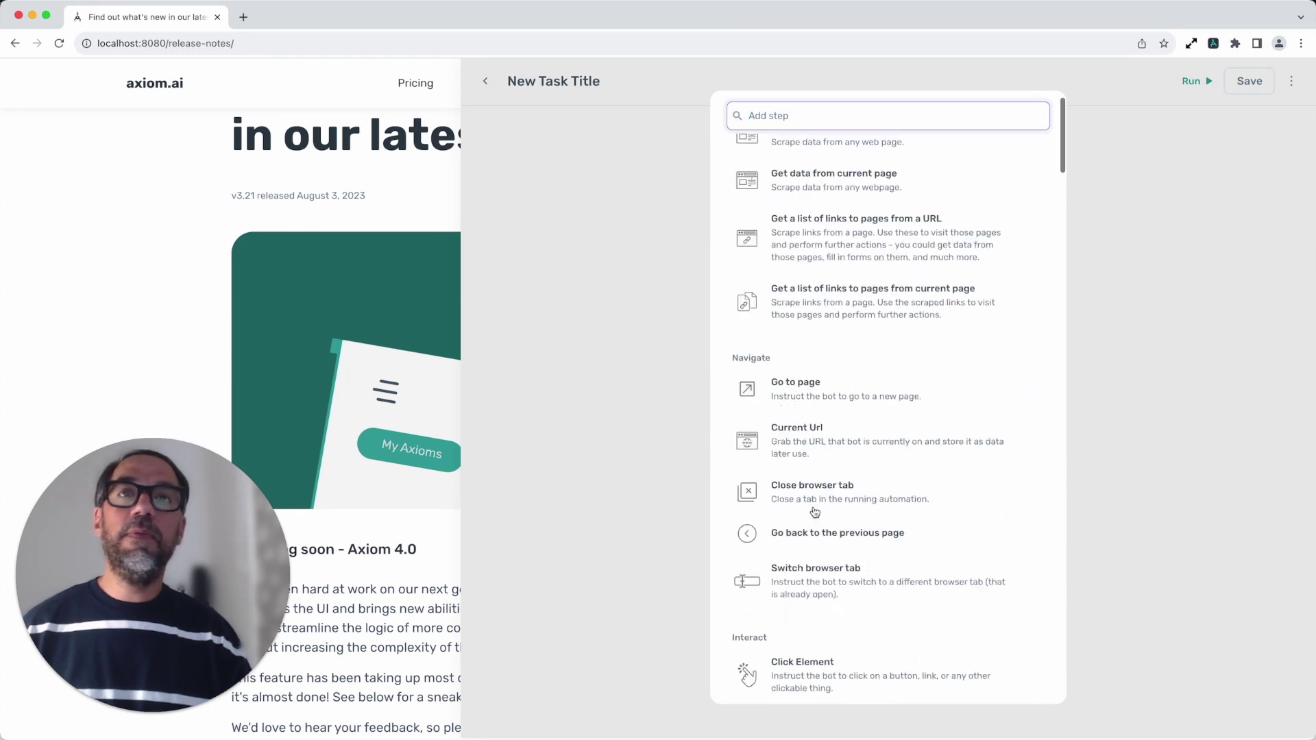
pyautogui.scroll(1, 814, 512)
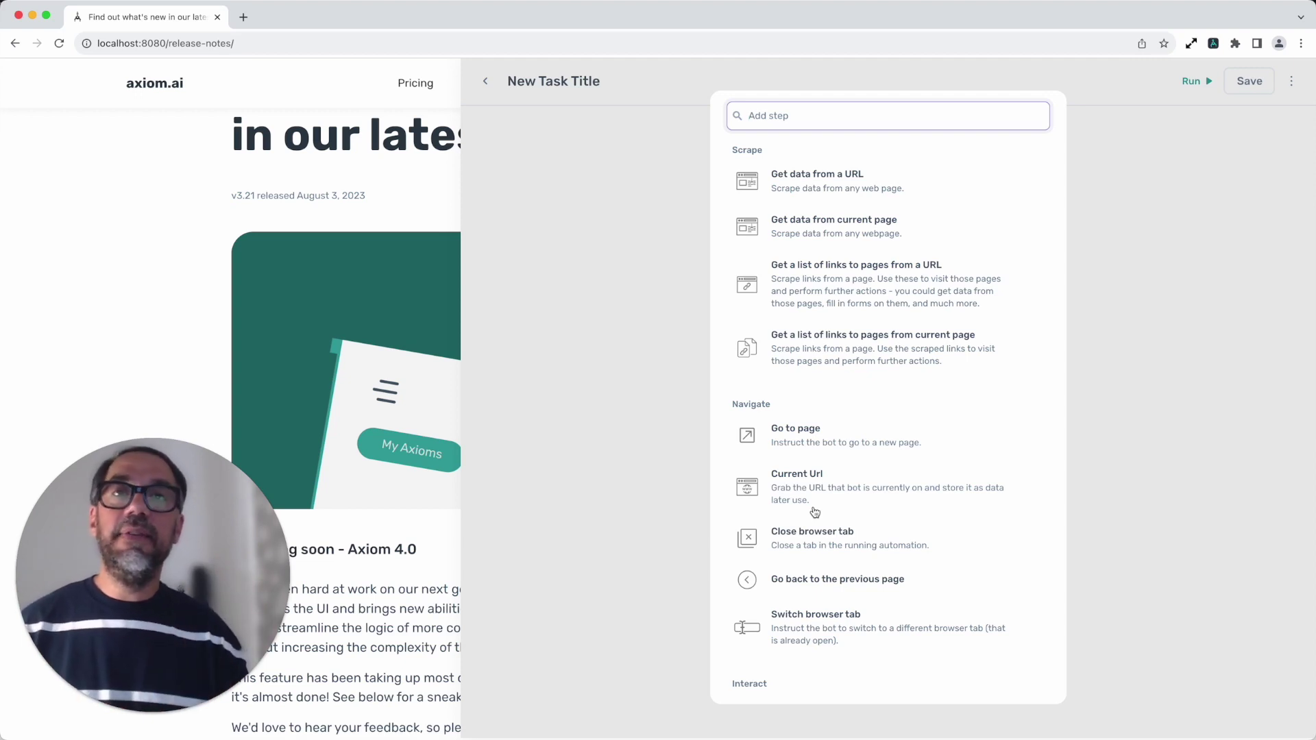
pyautogui.moveTo(884, 283)
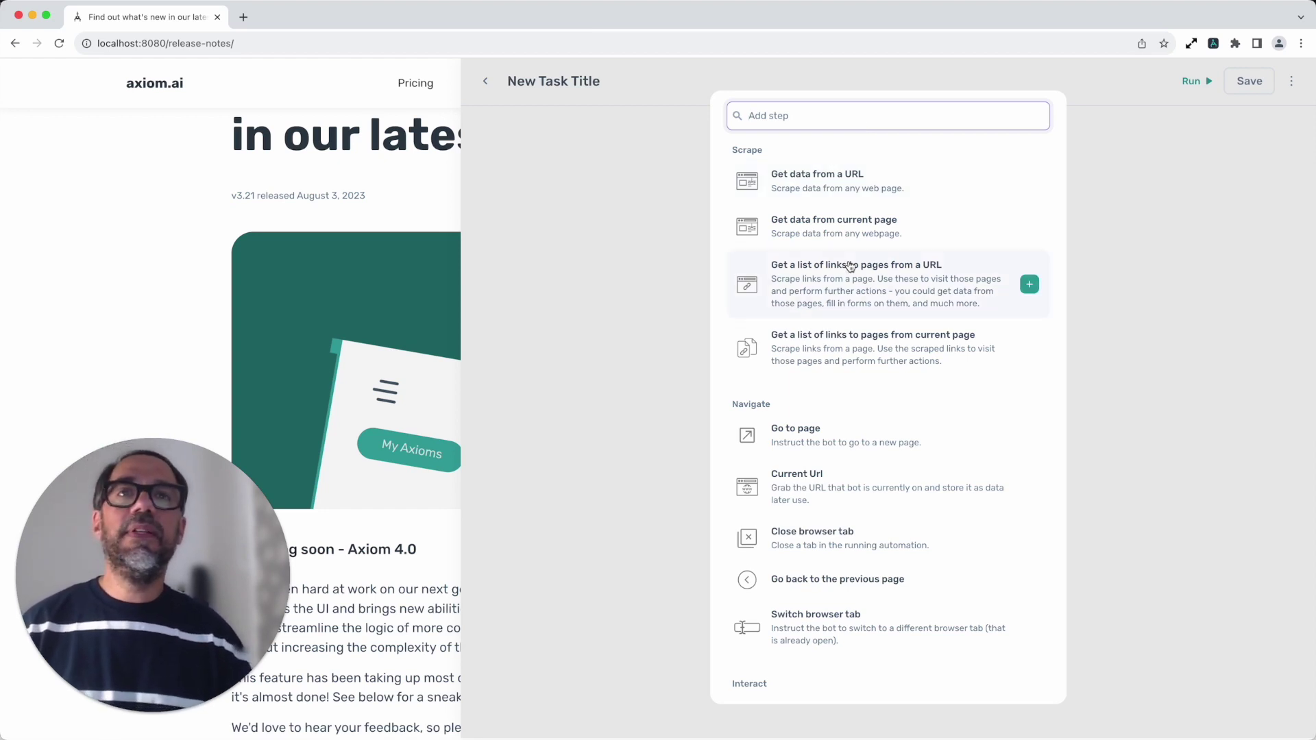
# - Add a Go to page step, then several Enter Text steps found by searching 'enter text'
pyautogui.click(843, 433)
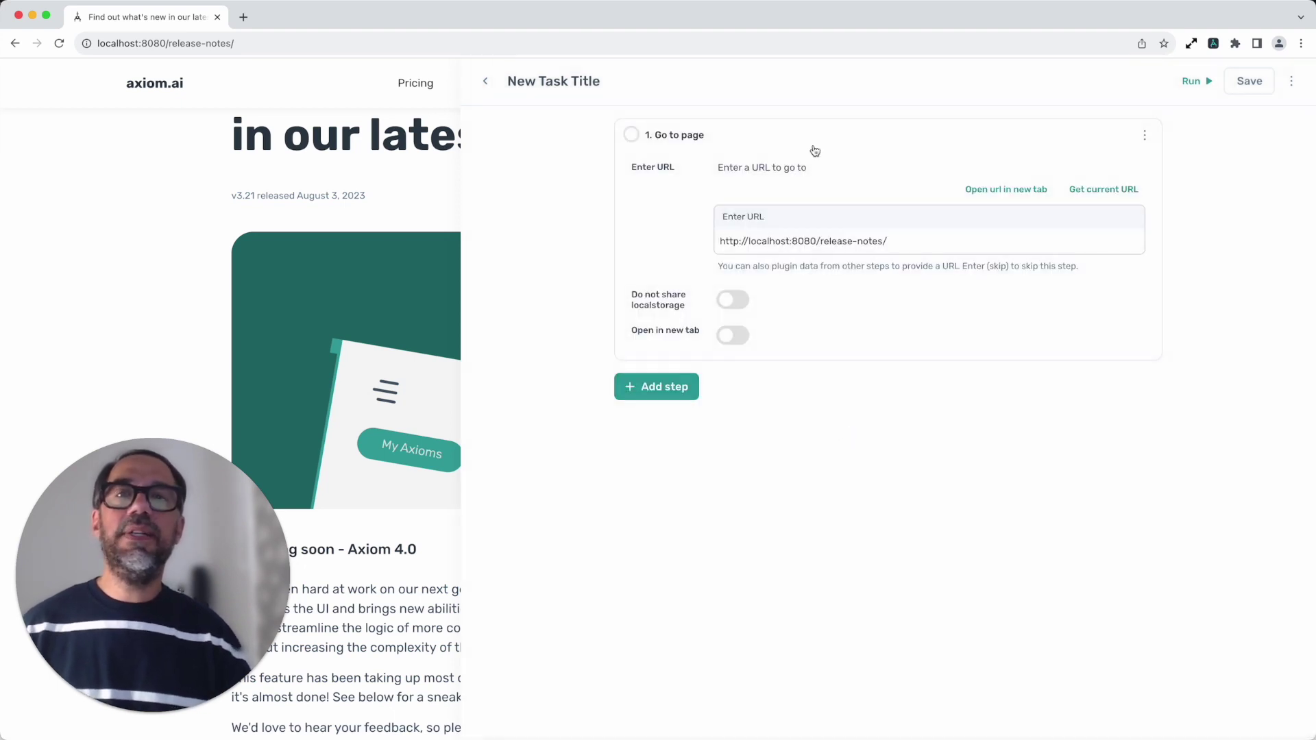
pyautogui.click(809, 135)
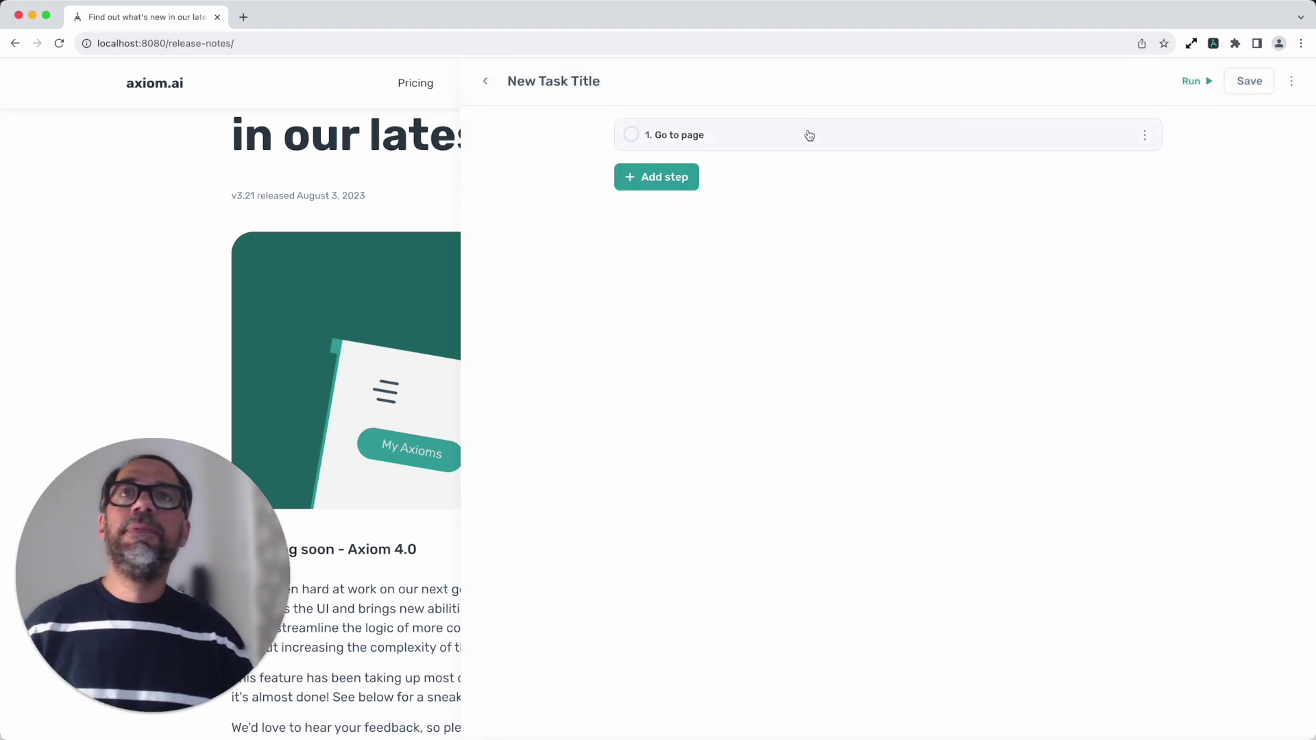
pyautogui.click(668, 177)
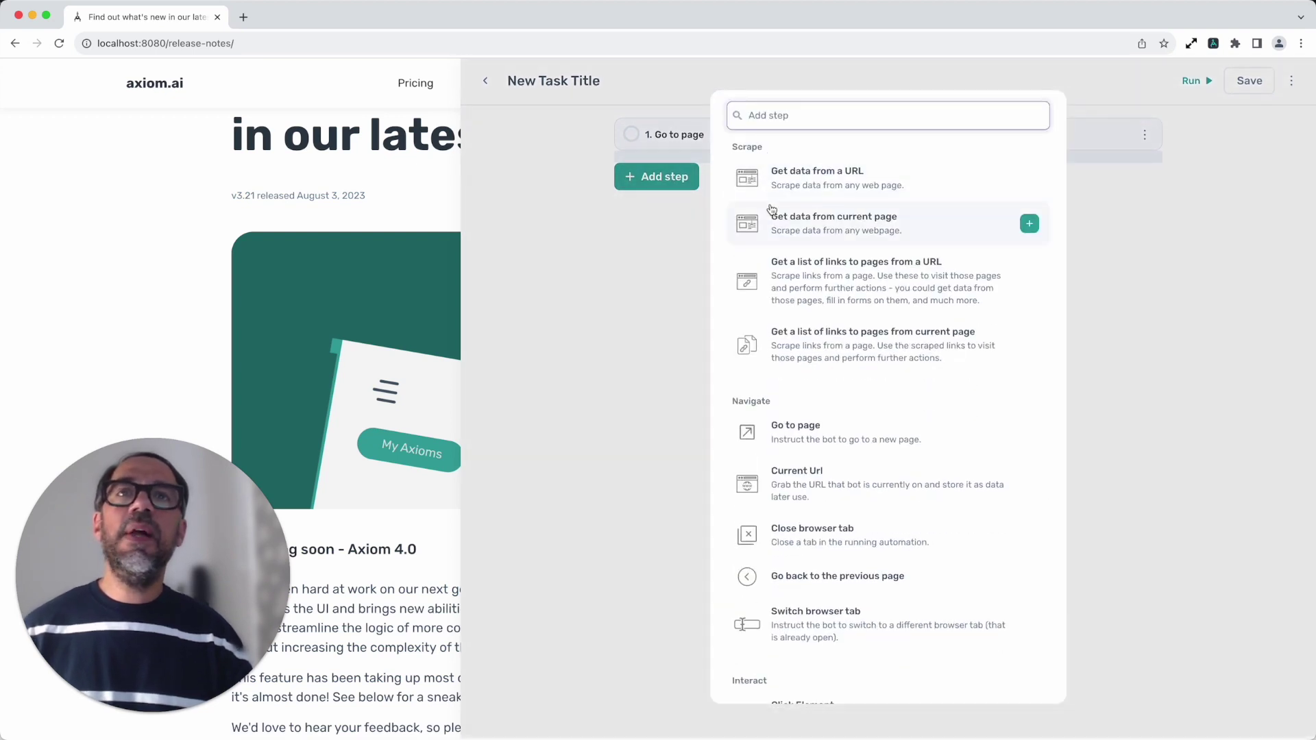
pyautogui.write('en')
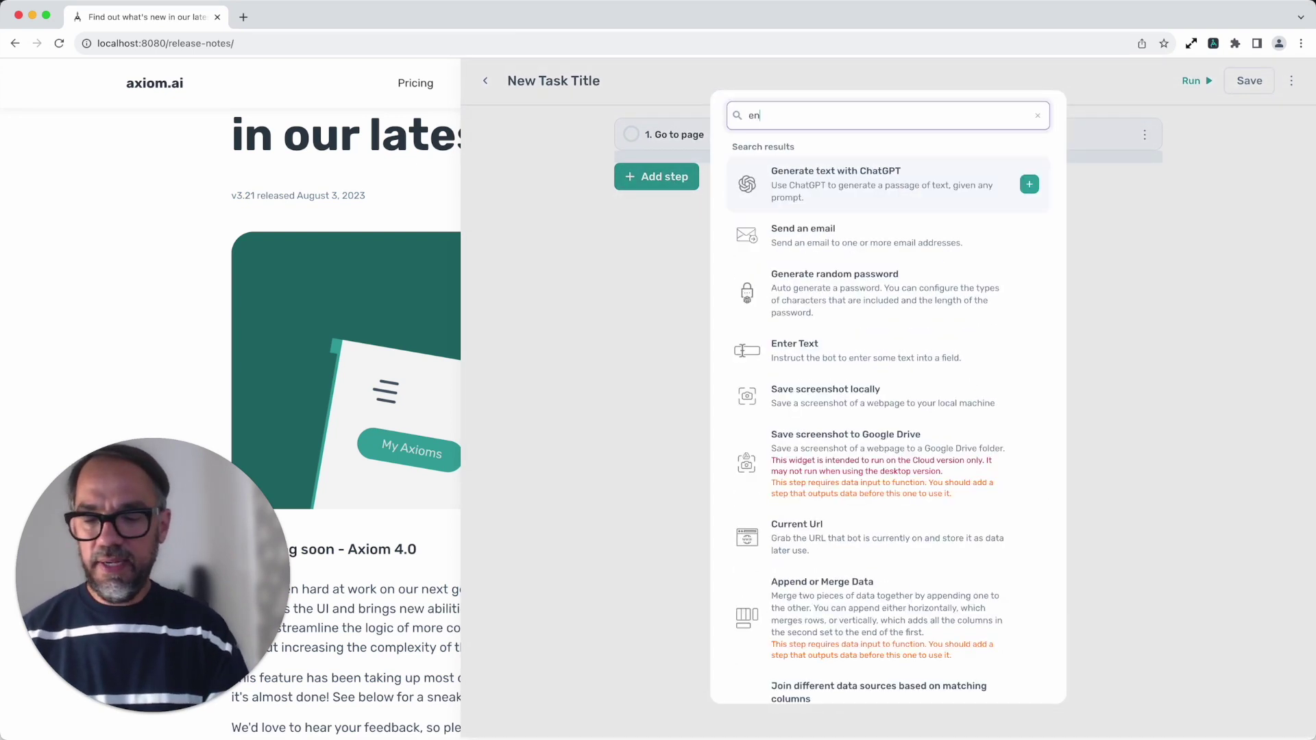
pyautogui.write('ter')
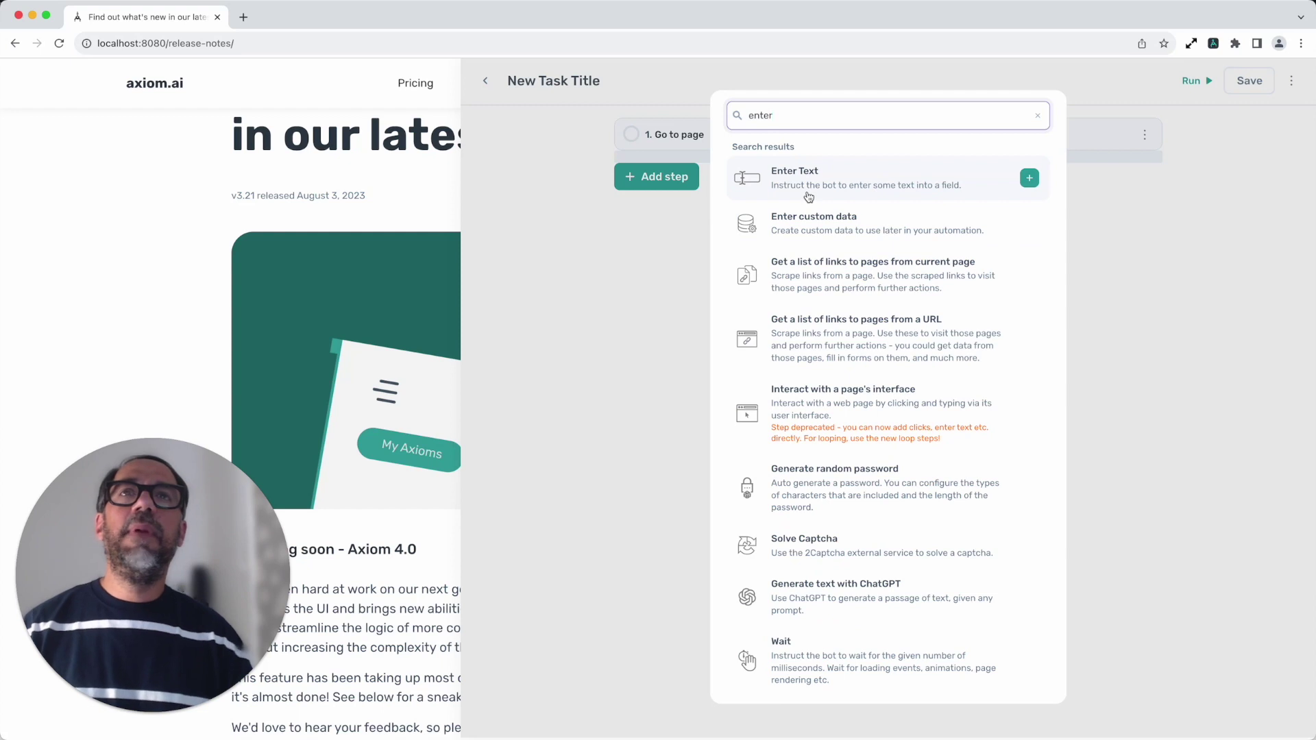
pyautogui.write(' text')
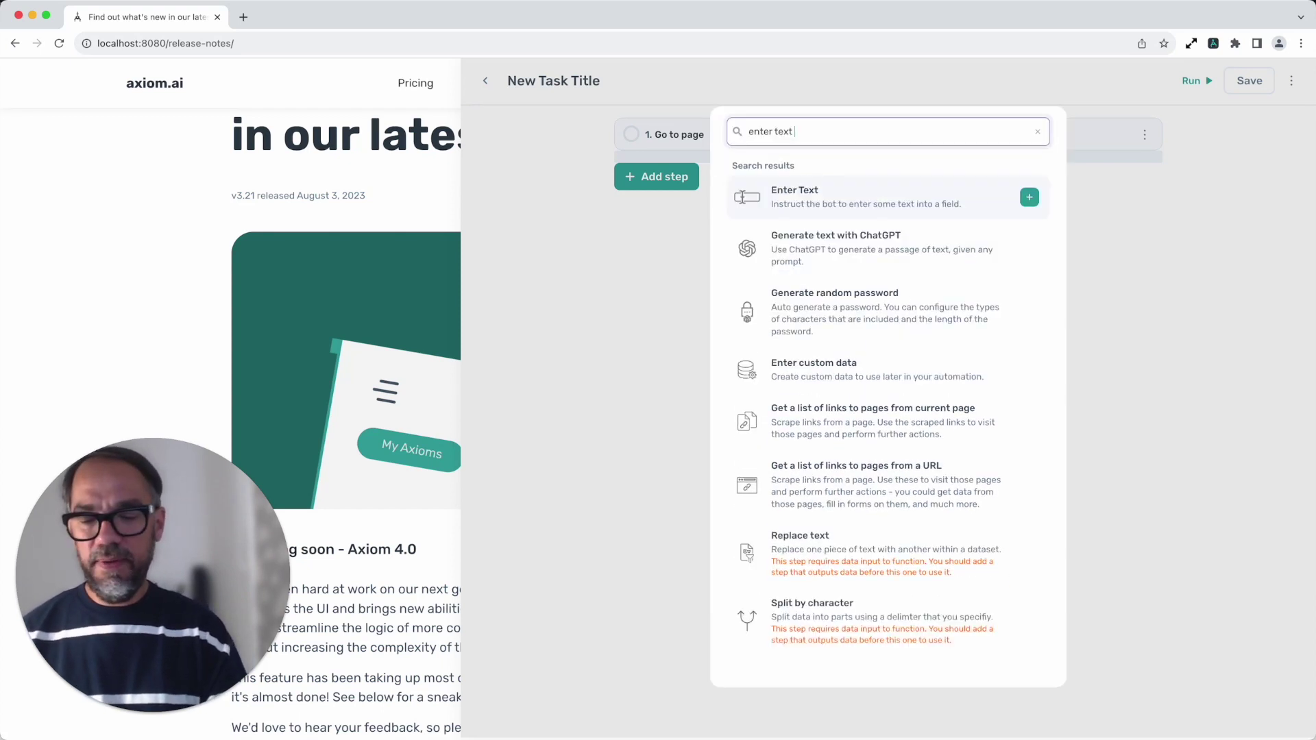
pyautogui.write(' *')
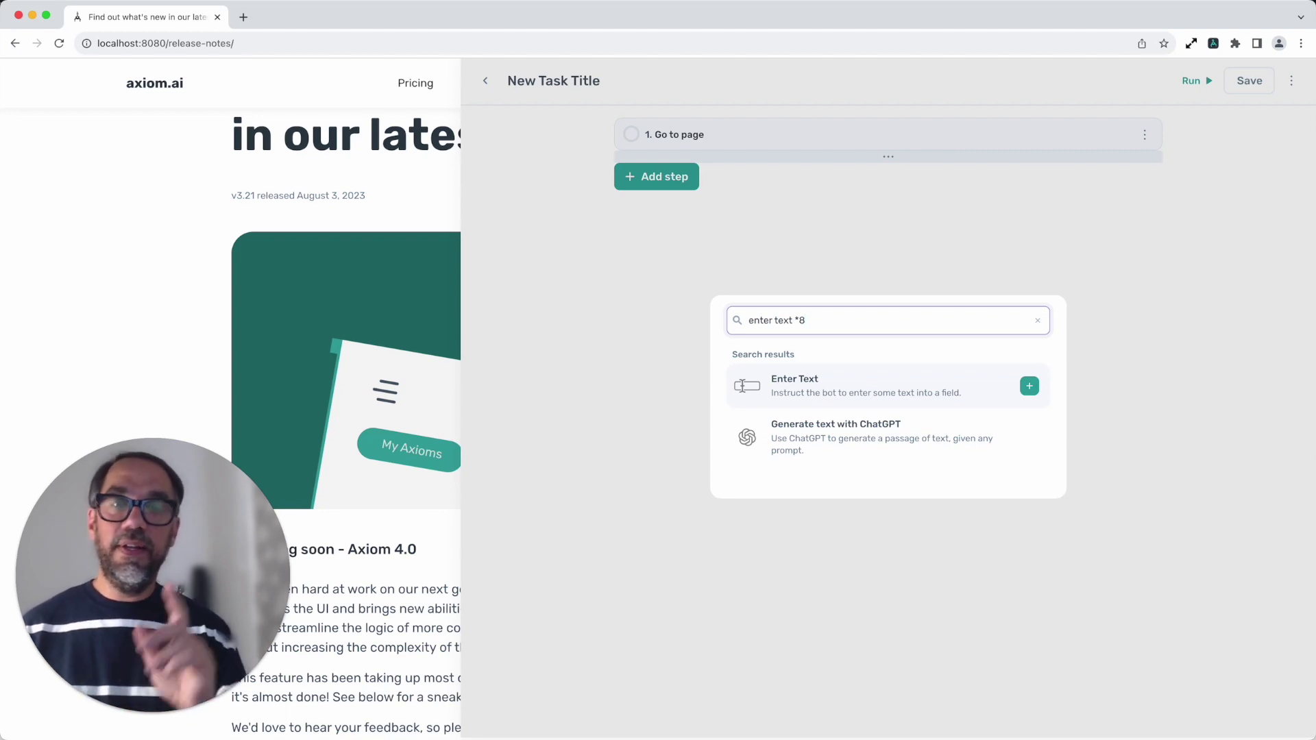
pyautogui.press('Return')
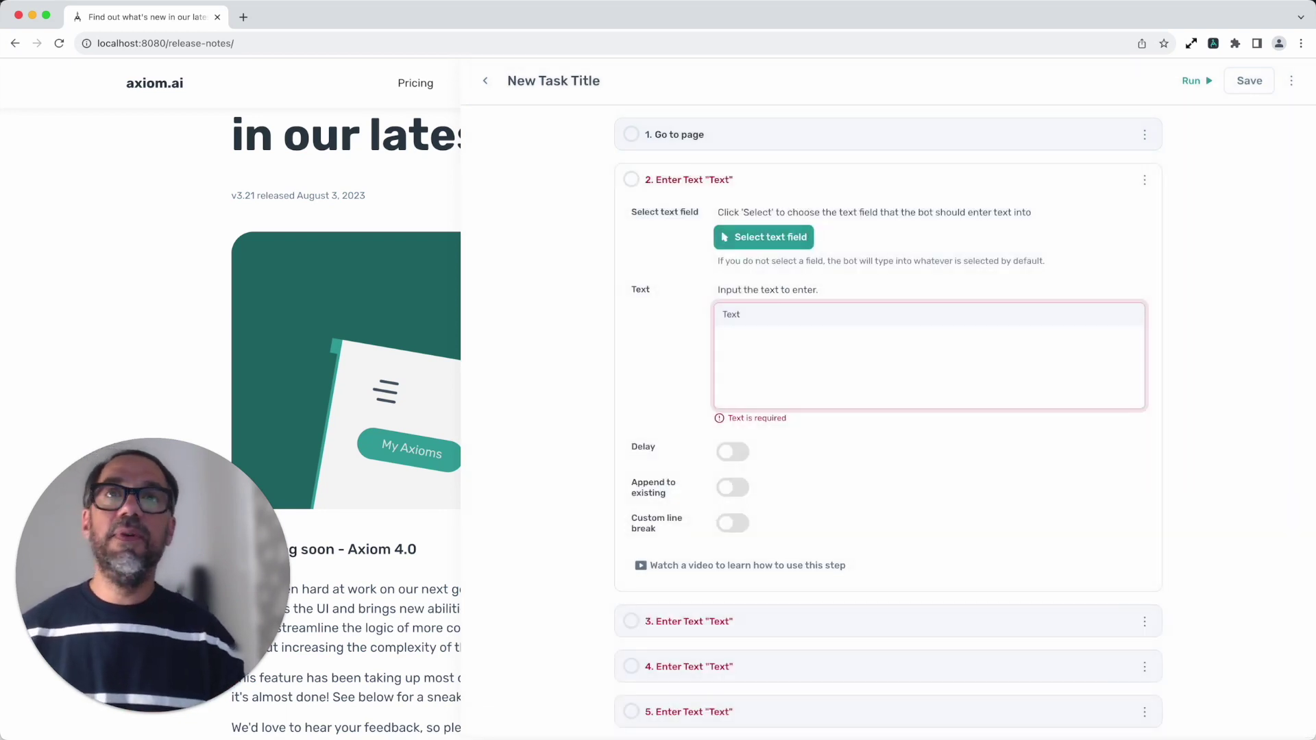
# - Tick all nine steps, from Go to page to the last Enter Text, and choose Loop
pyautogui.click(891, 172)
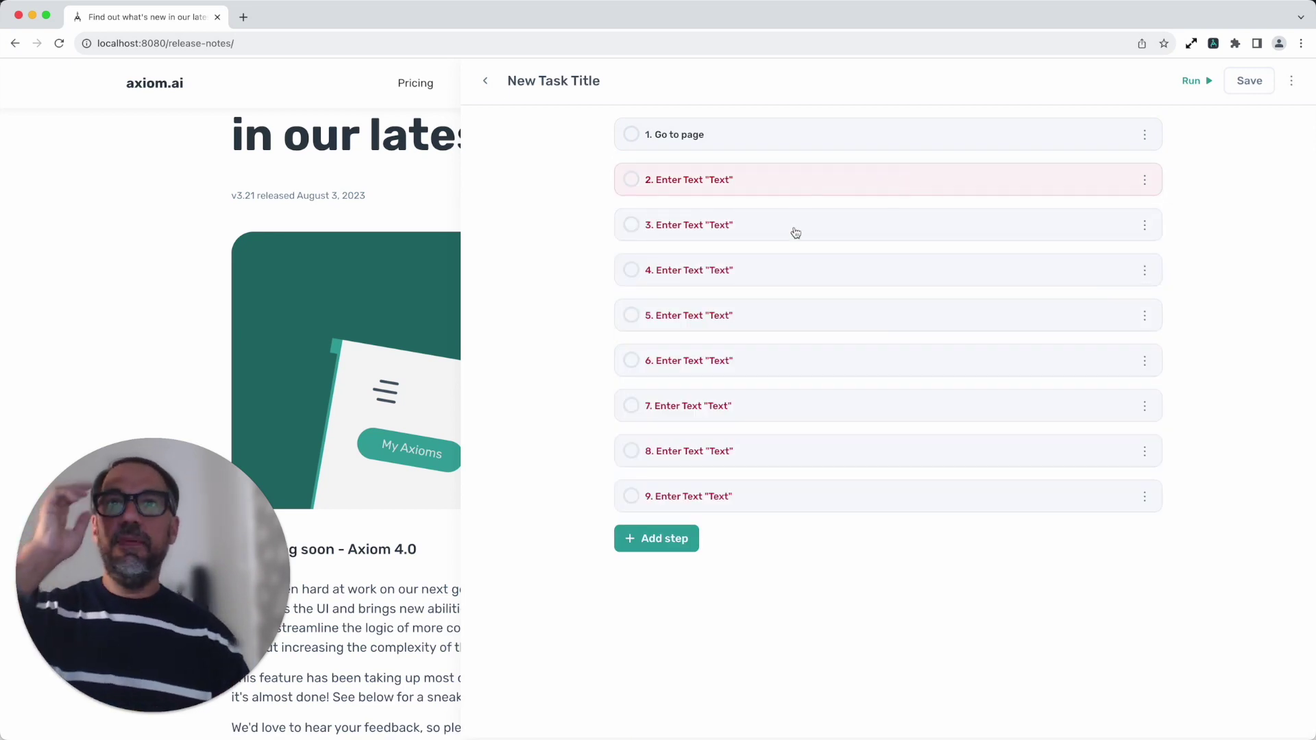
pyautogui.scroll(1, 795, 267)
pyautogui.scroll(3, 795, 267)
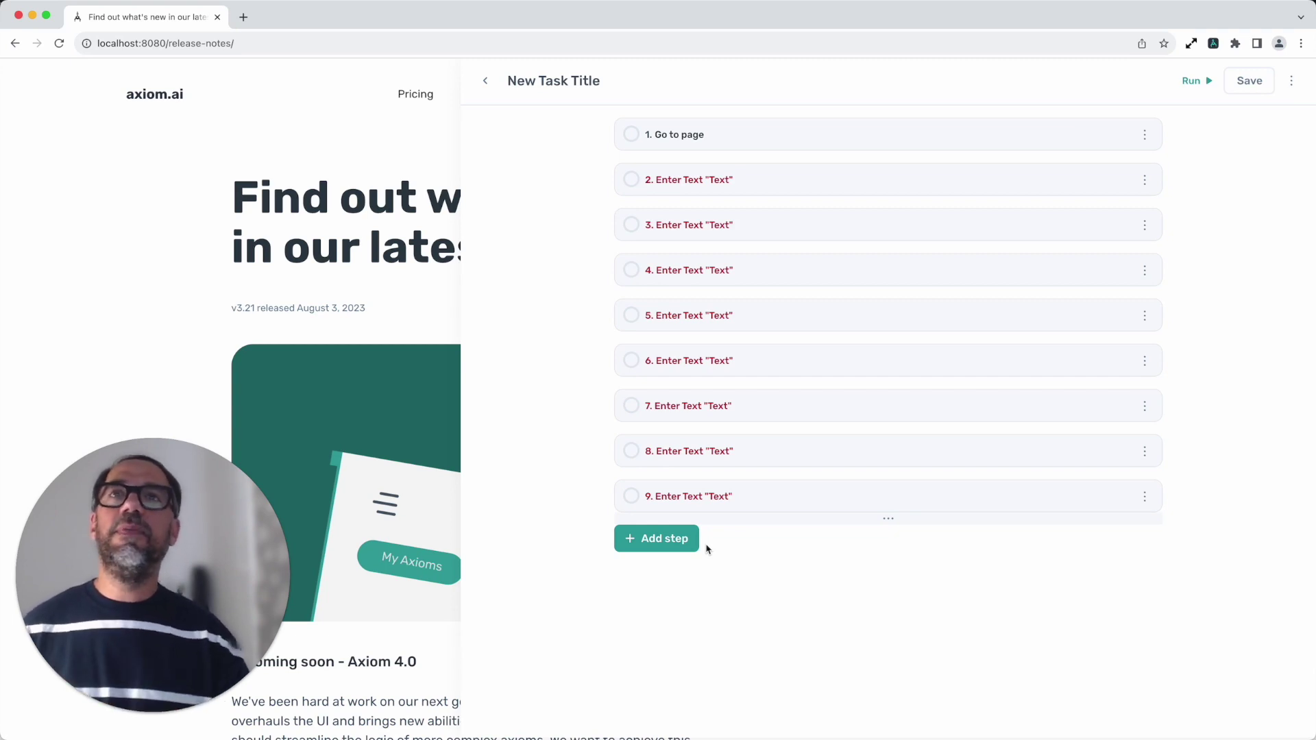
pyautogui.click(631, 134)
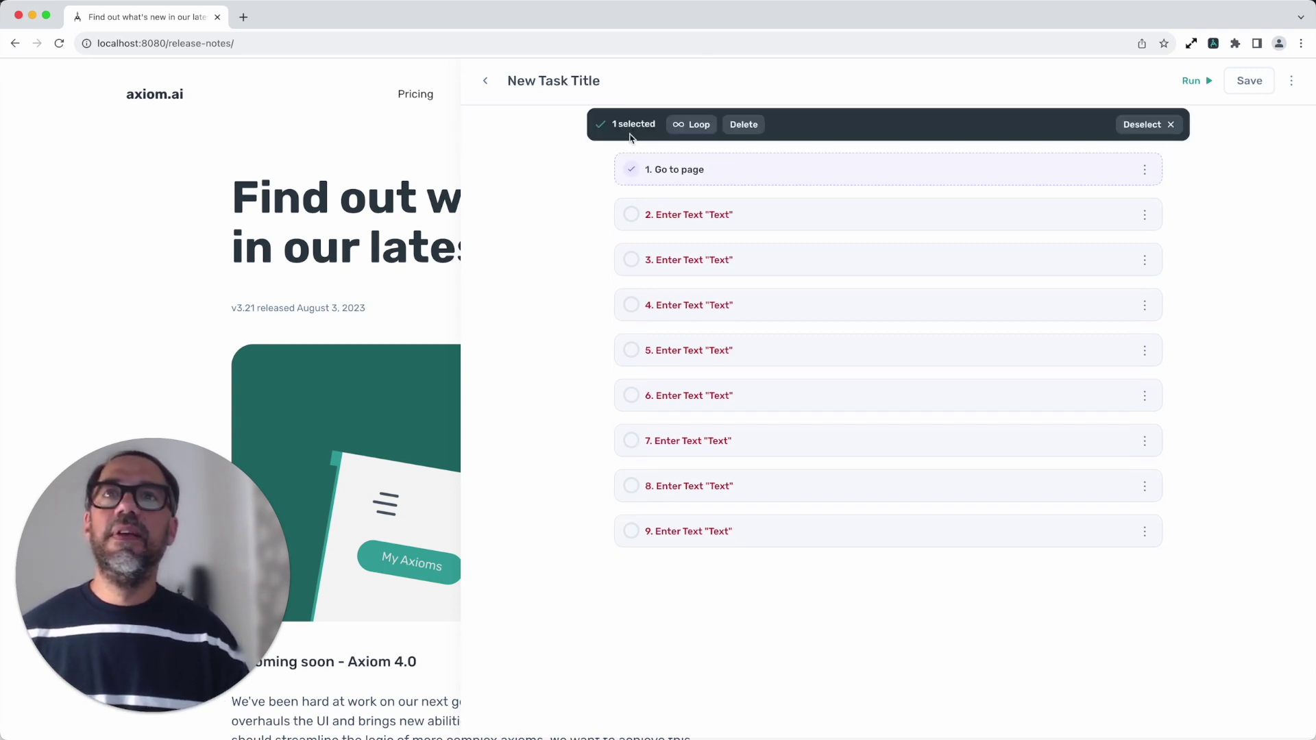
pyautogui.click(631, 215)
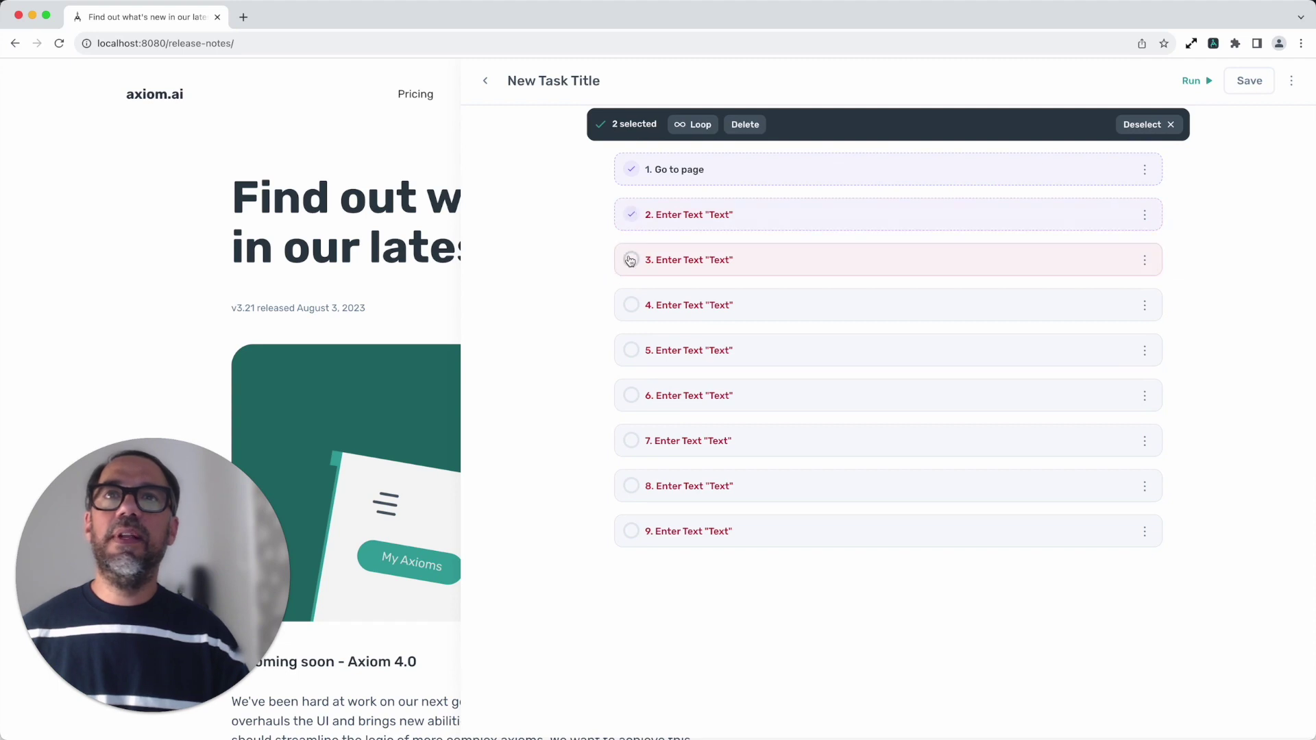
pyautogui.click(630, 261)
pyautogui.click(631, 305)
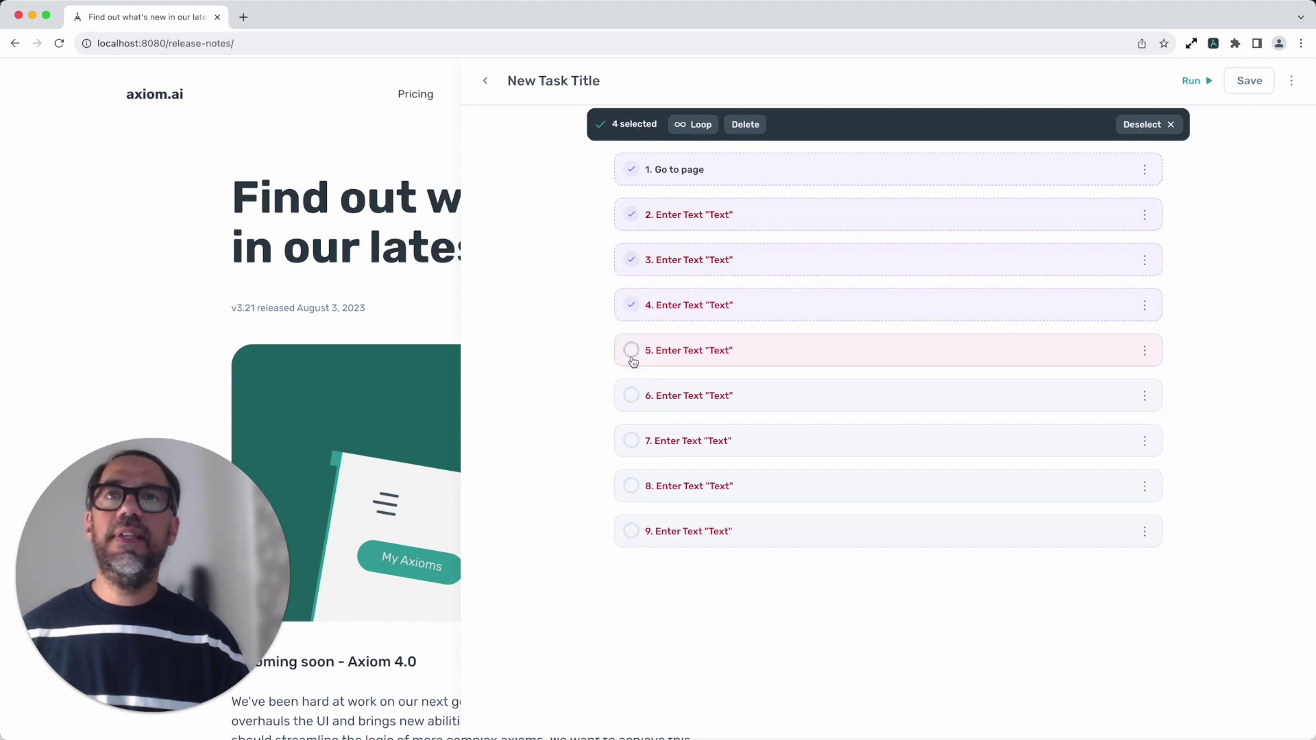
pyautogui.click(632, 398)
pyautogui.click(631, 440)
pyautogui.click(630, 486)
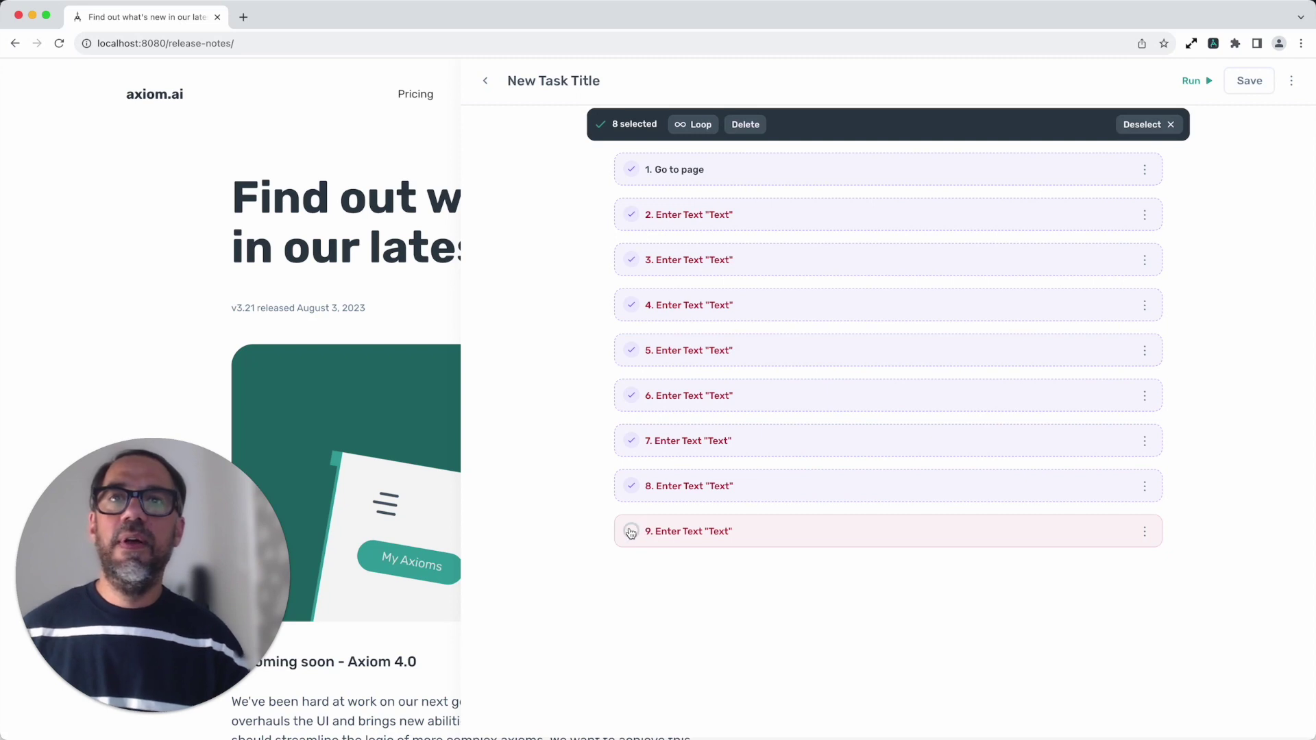
pyautogui.click(630, 533)
pyautogui.click(693, 125)
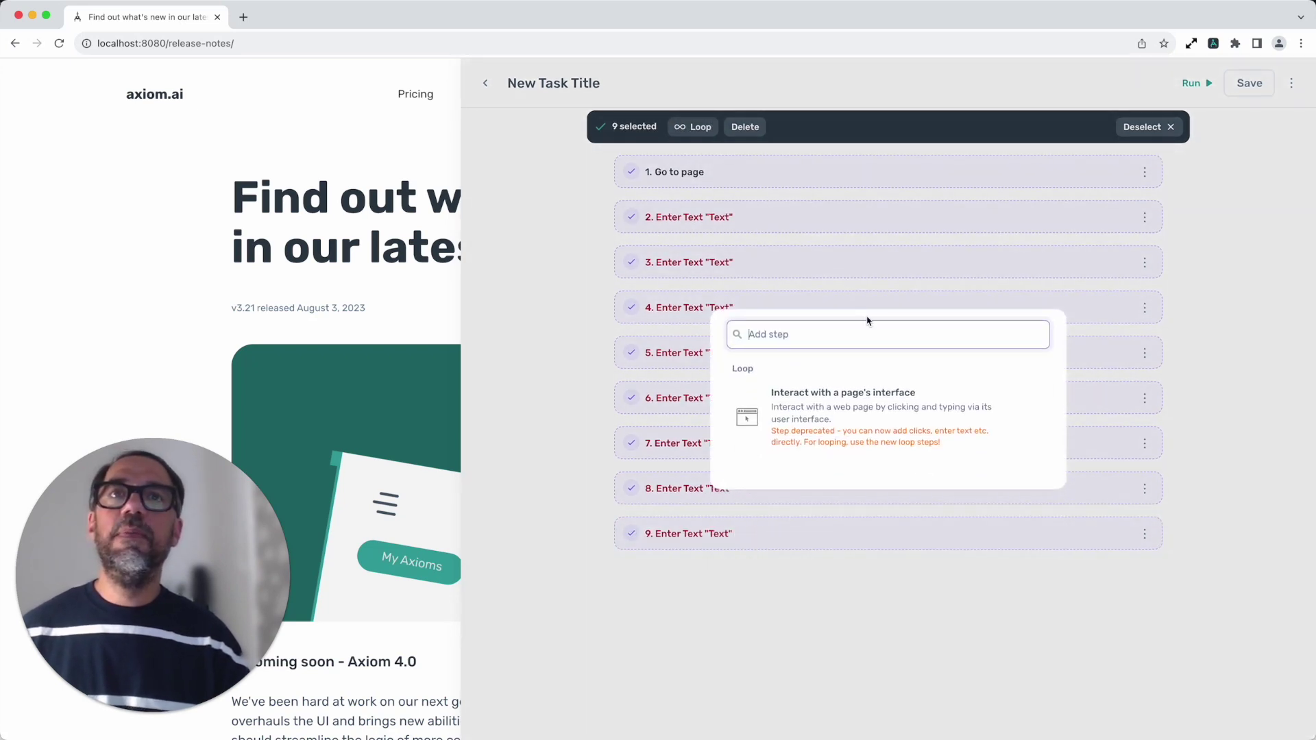
# - Wrap all selected steps in an Interact with a page's interface loop
pyautogui.click(840, 407)
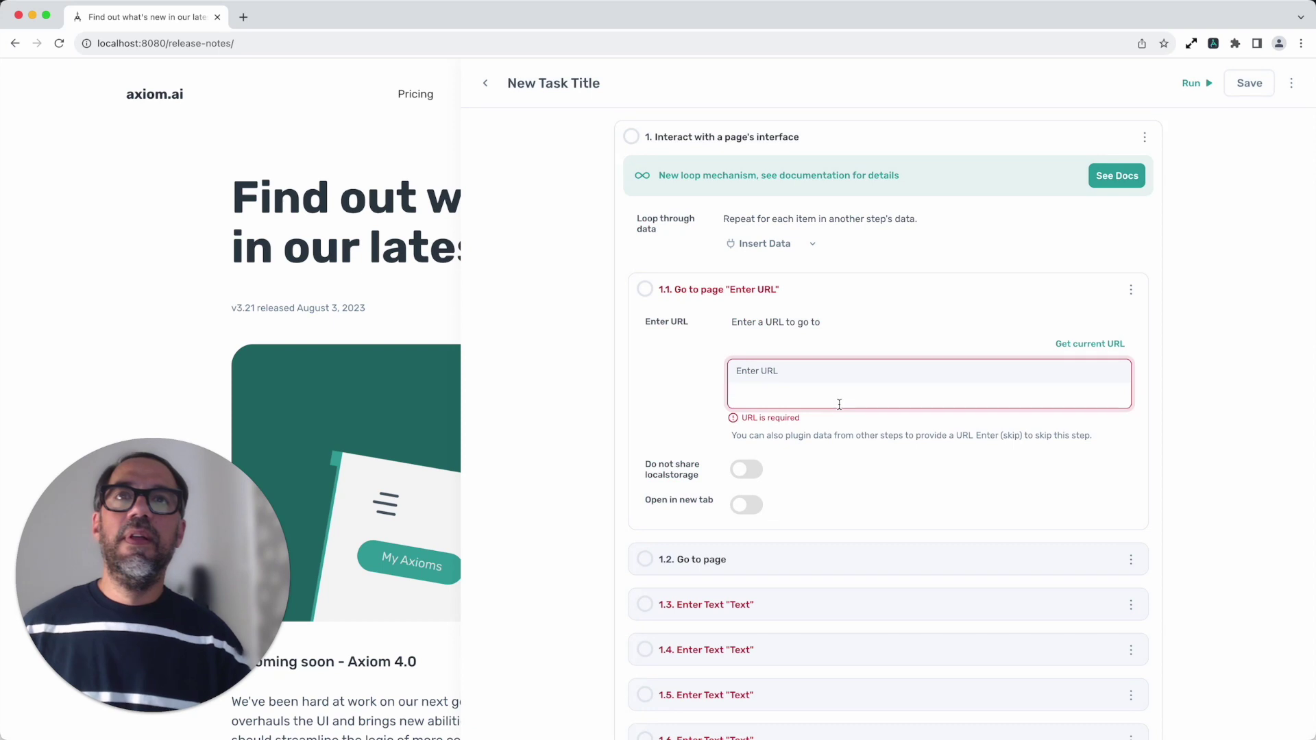
pyautogui.click(872, 304)
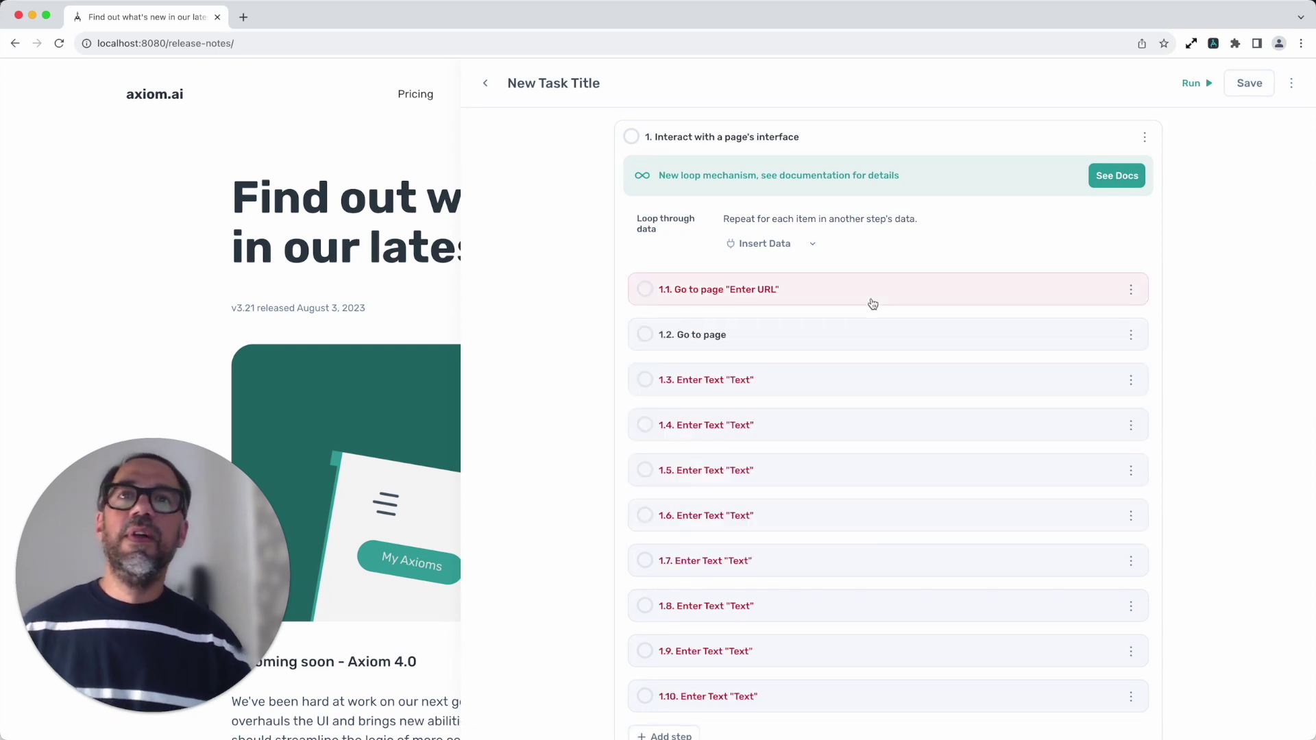
pyautogui.click(632, 137)
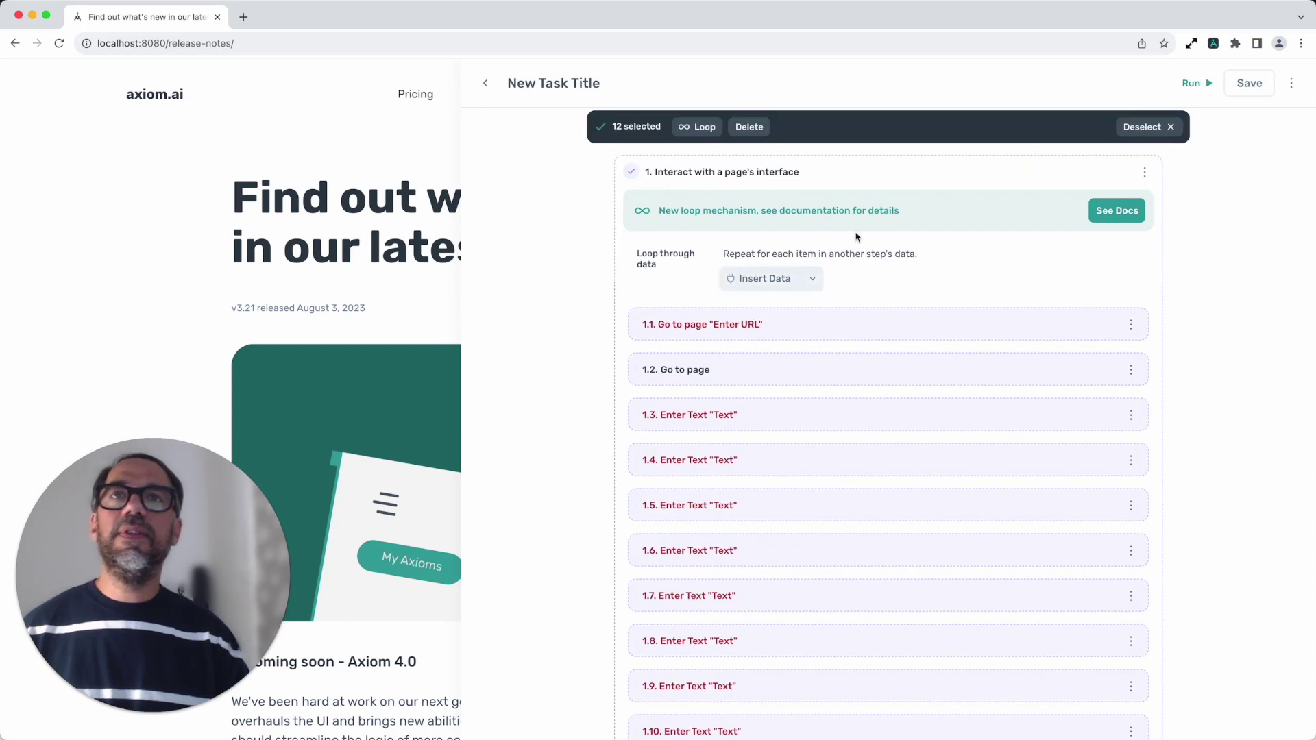
# - Clear the step selection and show the step picker inside the loop
pyautogui.click(1173, 129)
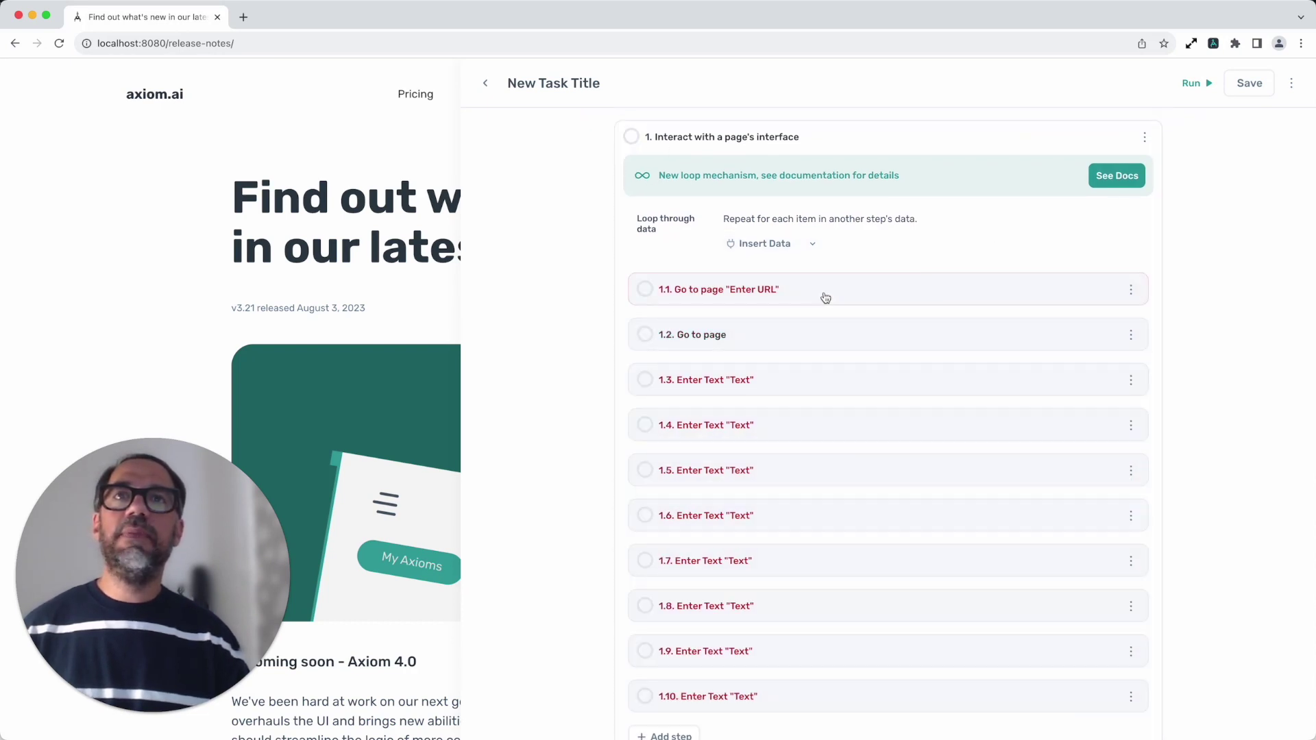
pyautogui.scroll(-3, 804, 343)
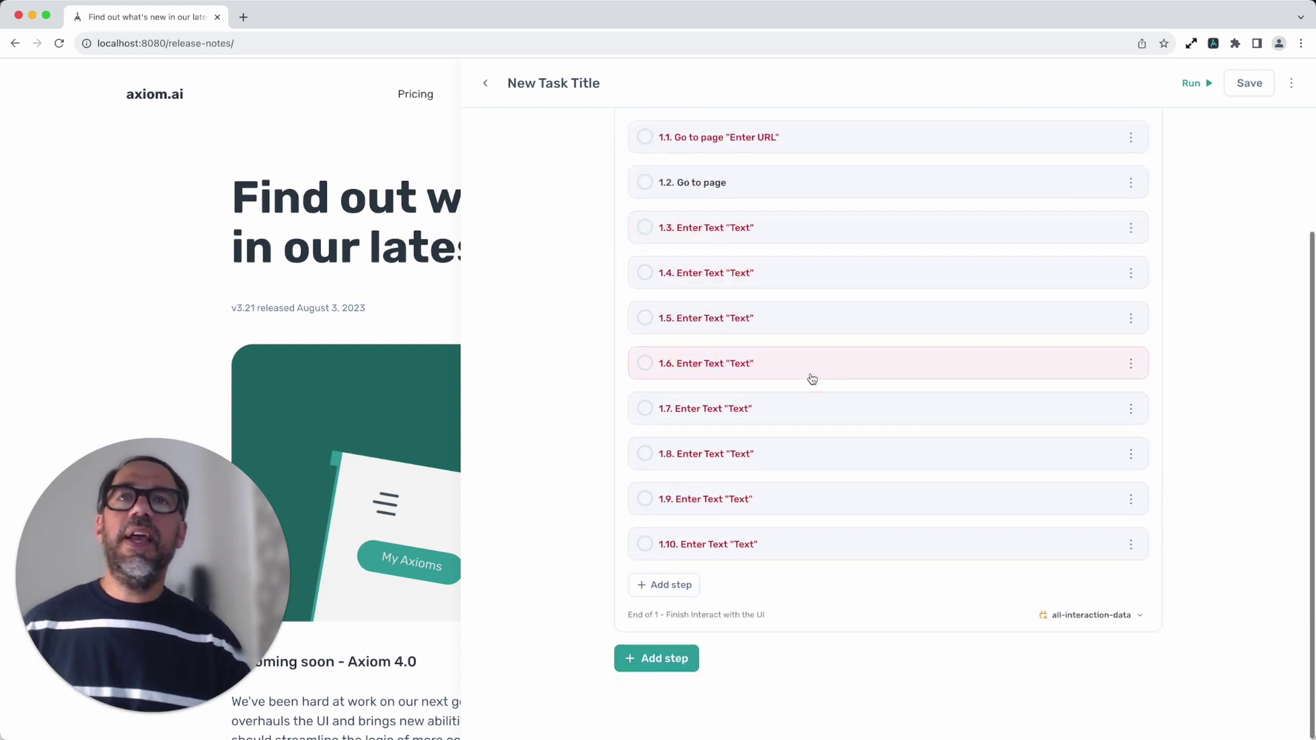
pyautogui.click(693, 587)
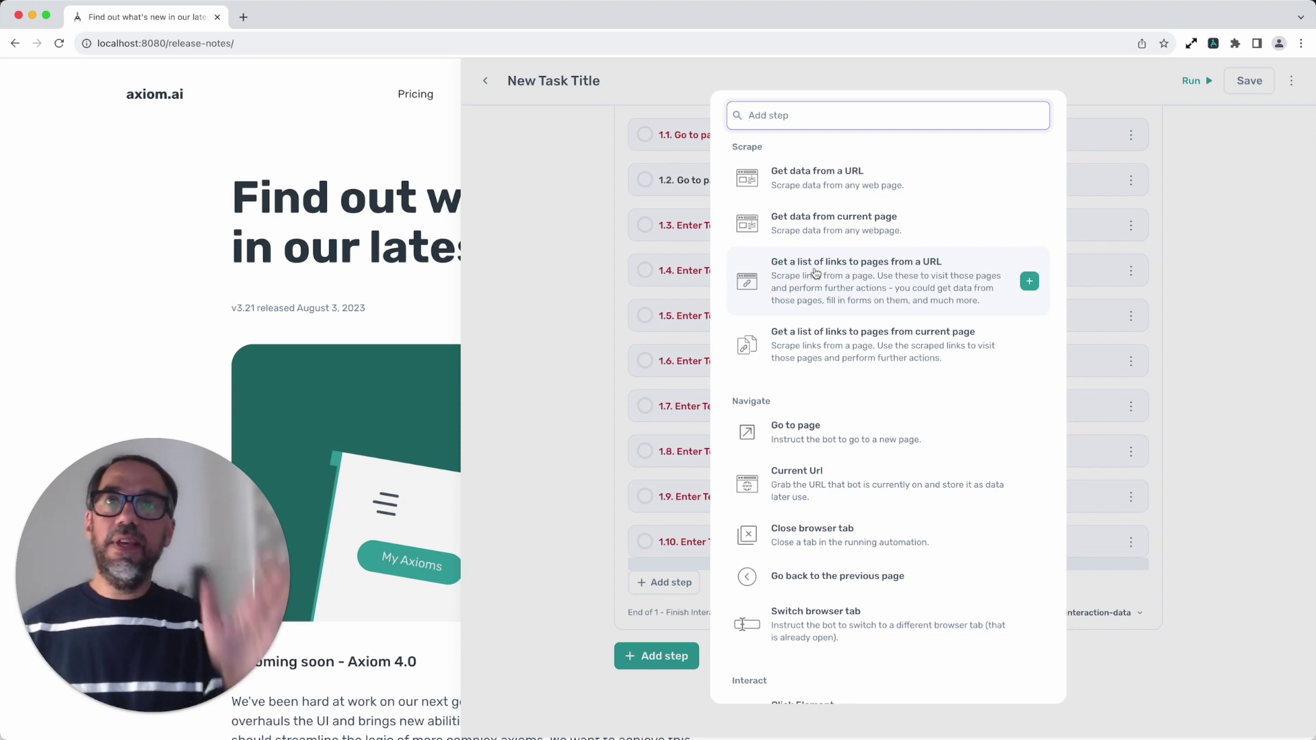
# - Nest an Interact with a page's interface loop inside the first loop
pyautogui.write('intera')
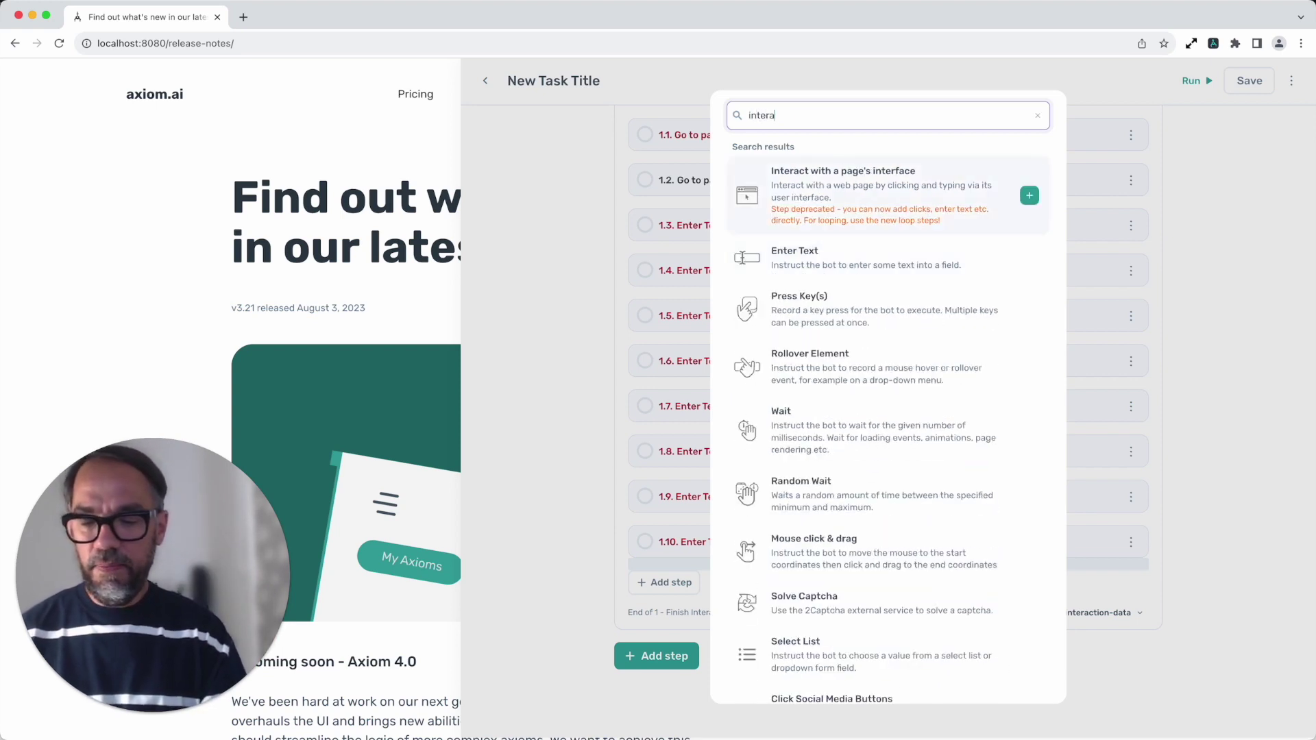
pyautogui.write('ct')
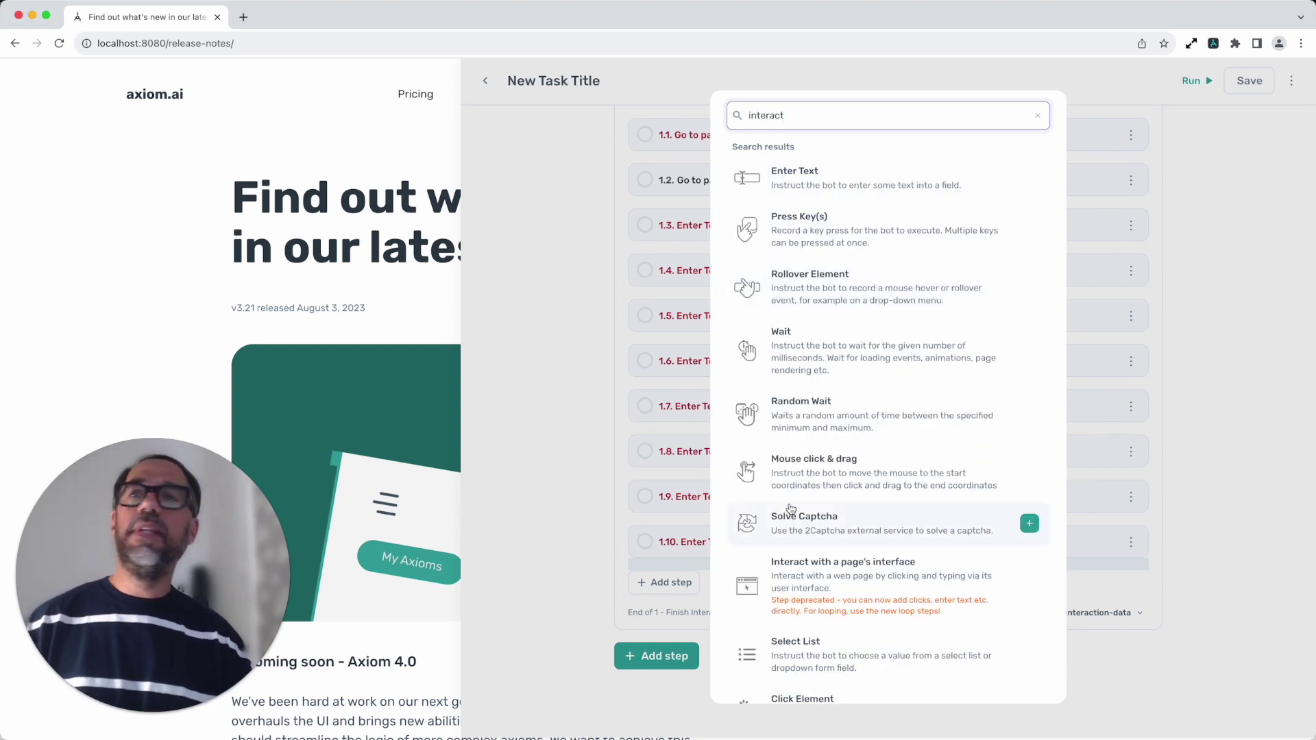
pyautogui.click(813, 585)
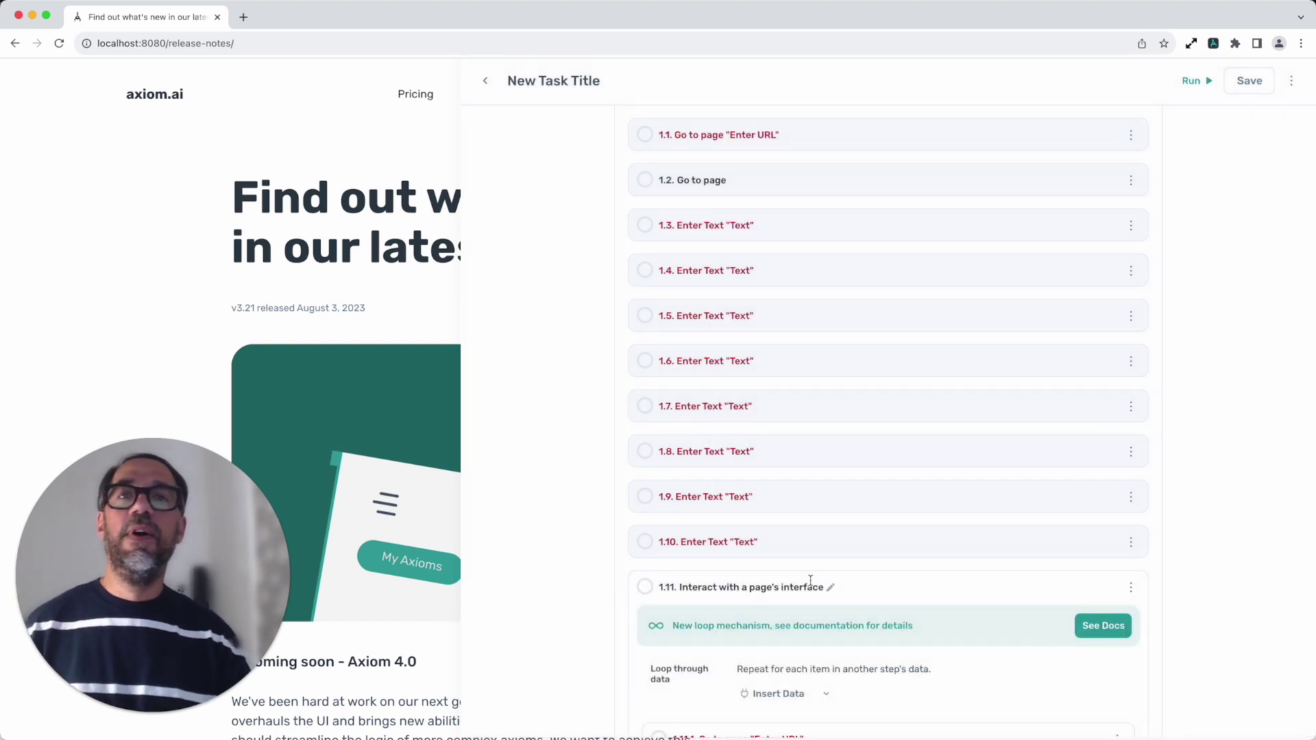
pyautogui.click(826, 512)
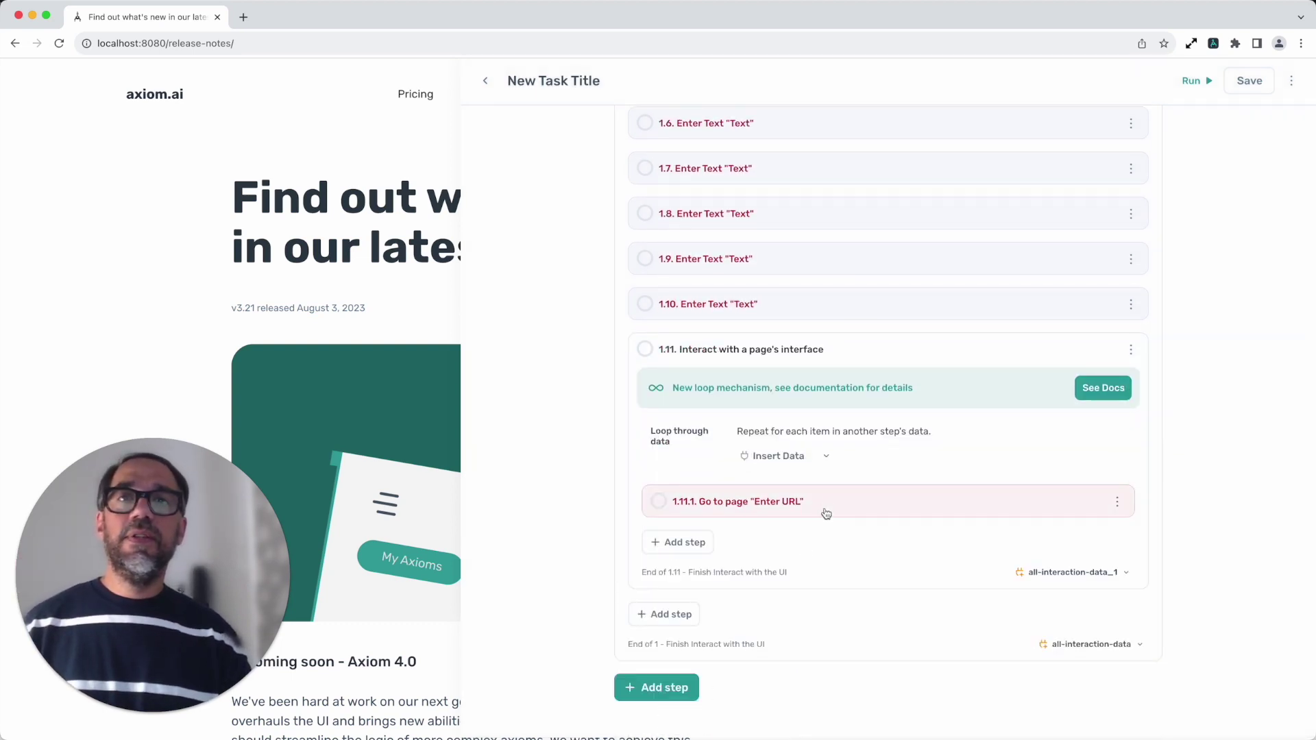
# - Nest a second Interact with a page's interface loop, then expand loop 1.11.2
pyautogui.click(679, 542)
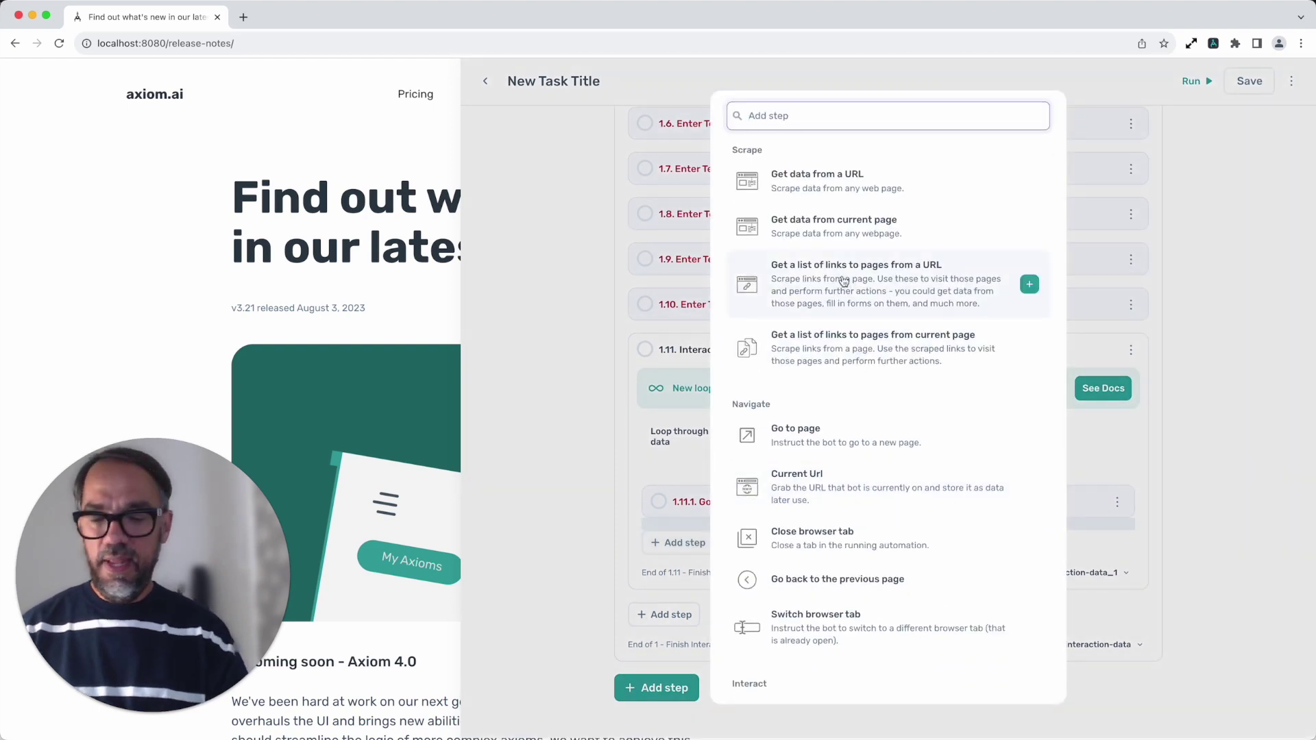
pyautogui.write('interact')
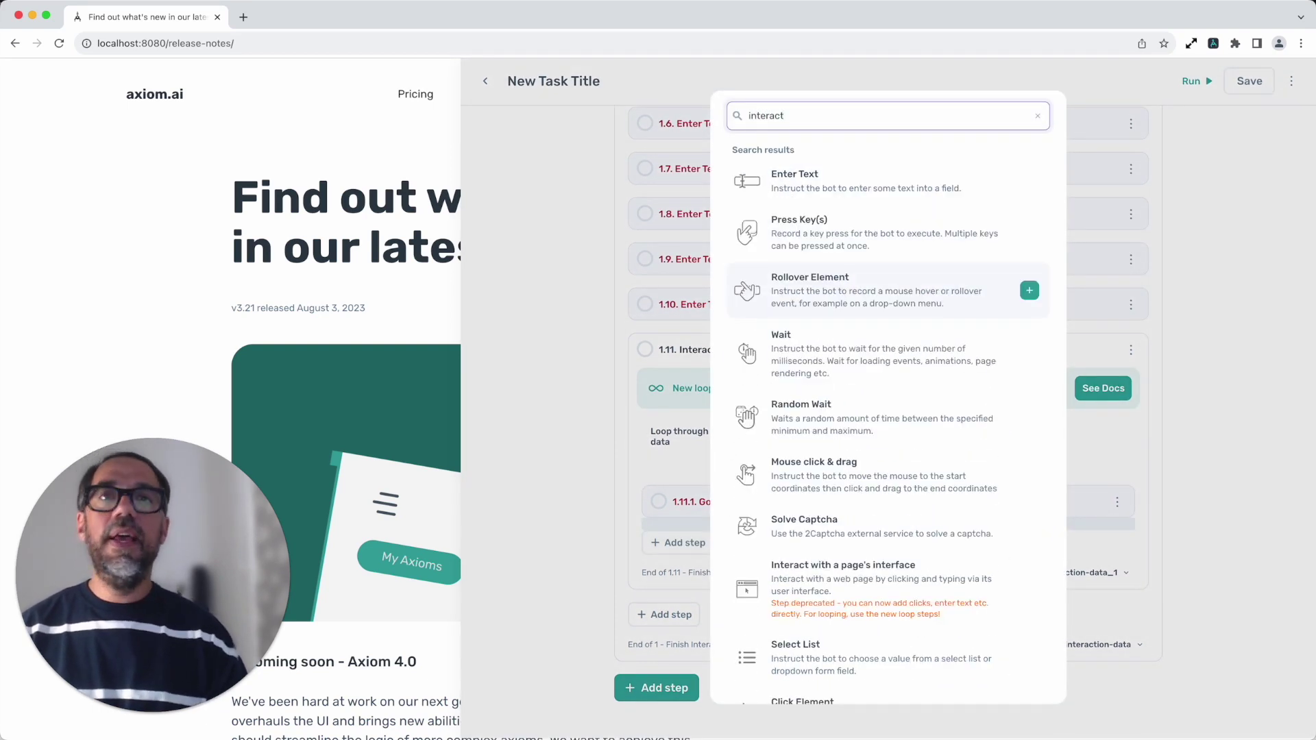
pyautogui.click(879, 588)
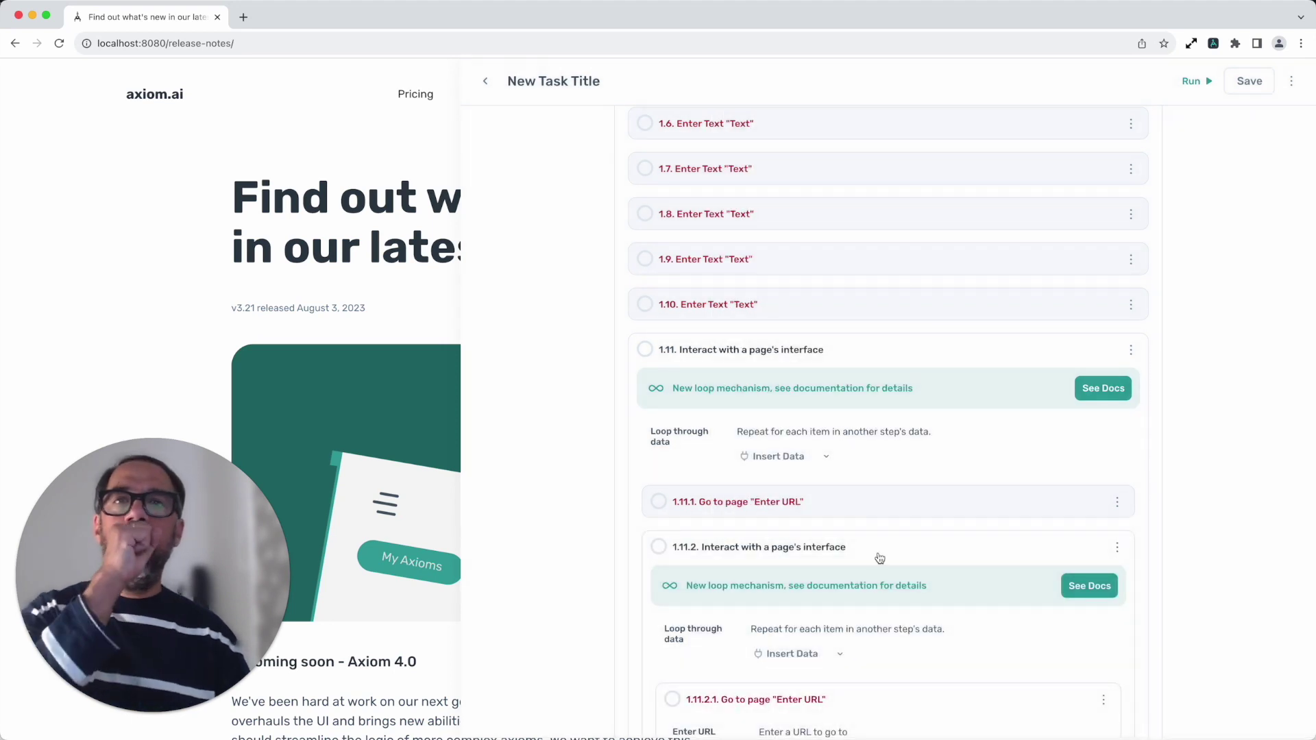
pyautogui.scroll(-3, 884, 552)
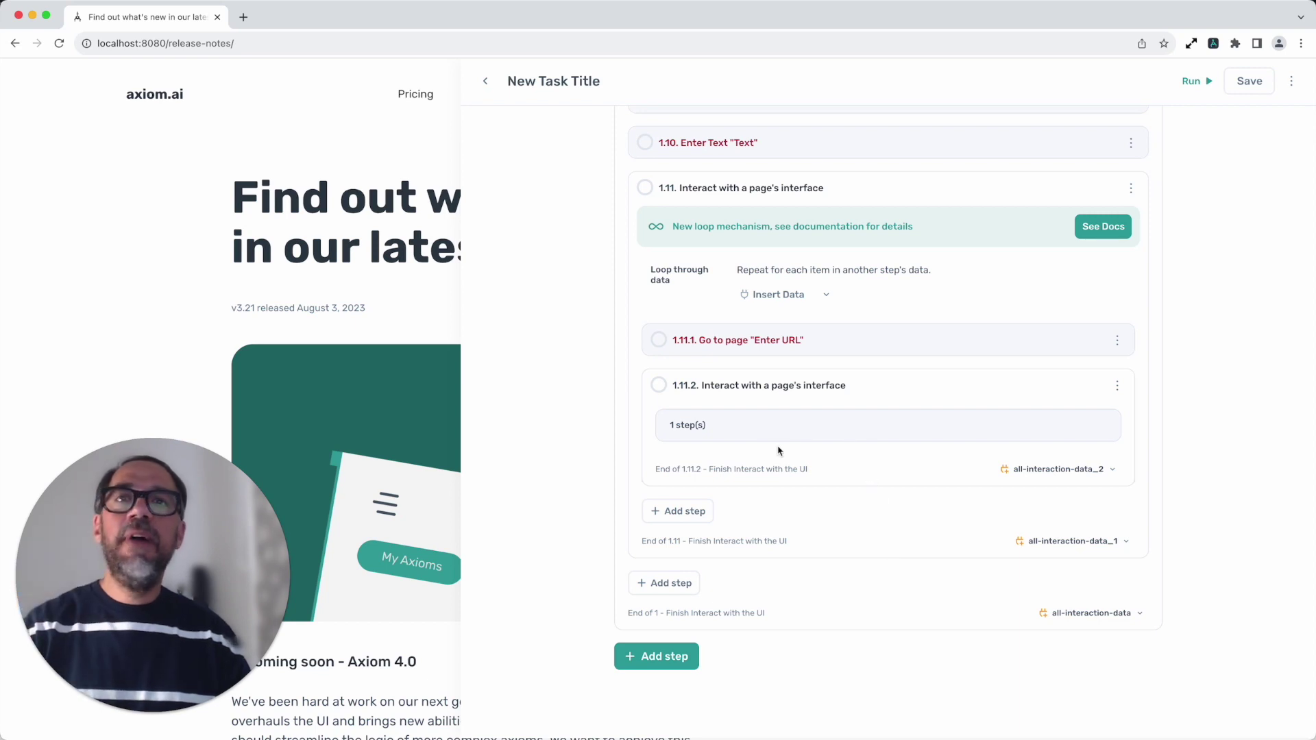
pyautogui.click(771, 425)
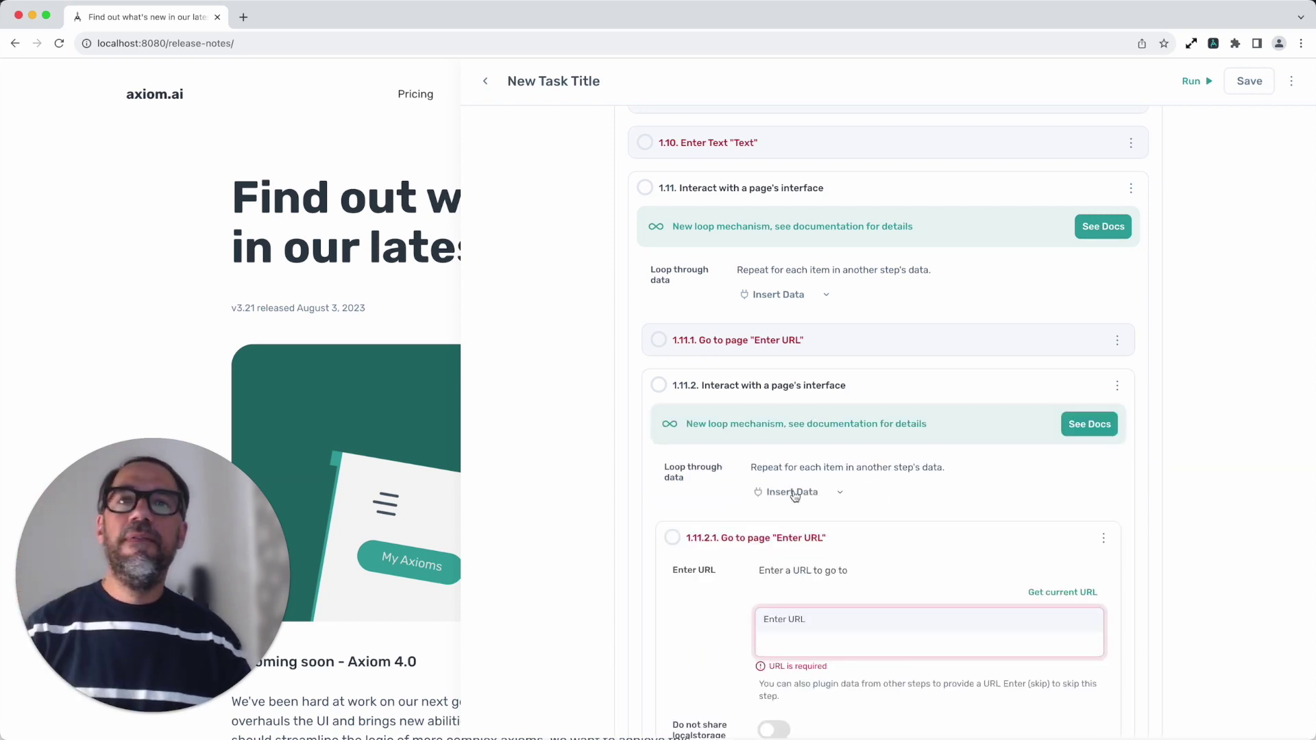
pyautogui.scroll(-2, 799, 493)
pyautogui.scroll(-1, 803, 496)
pyautogui.scroll(-4, 788, 511)
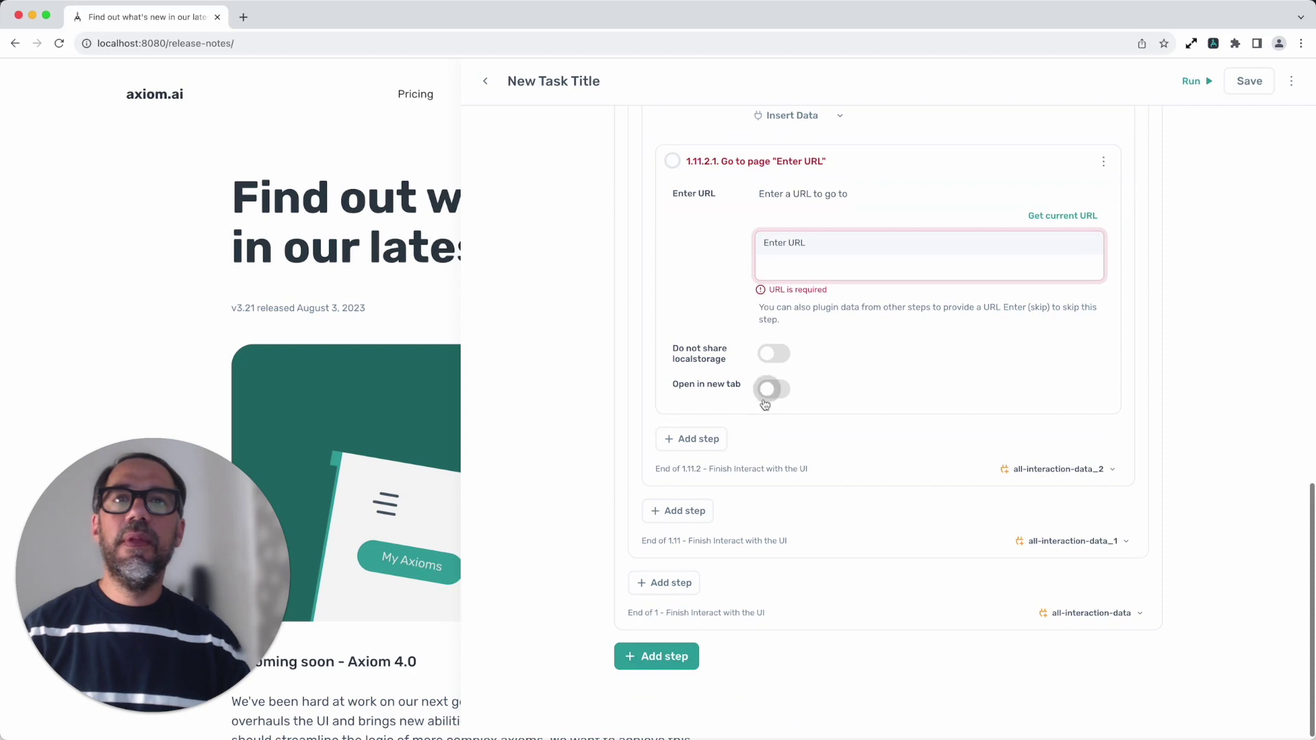
# - Nest a third Interact with a page's interface loop inside loop 1.11.2
pyautogui.click(717, 440)
pyautogui.write('in')
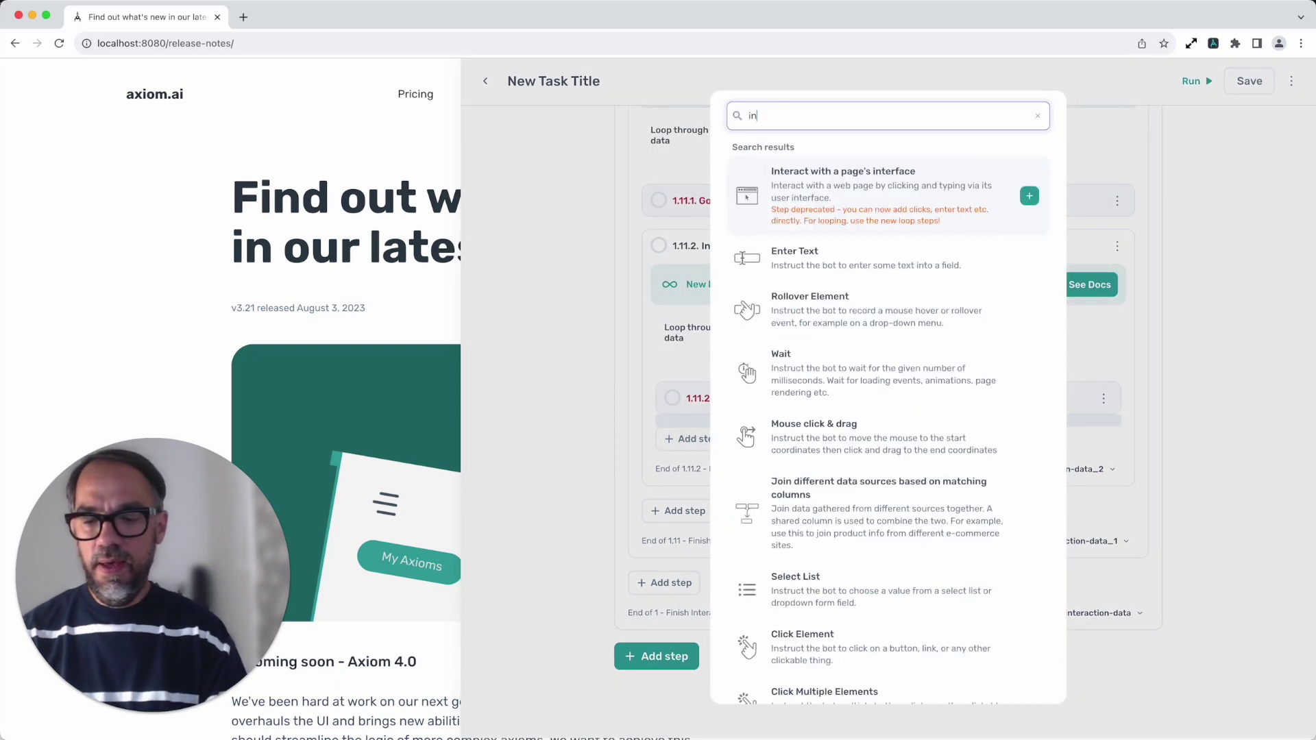
pyautogui.write('ter')
pyautogui.click(850, 192)
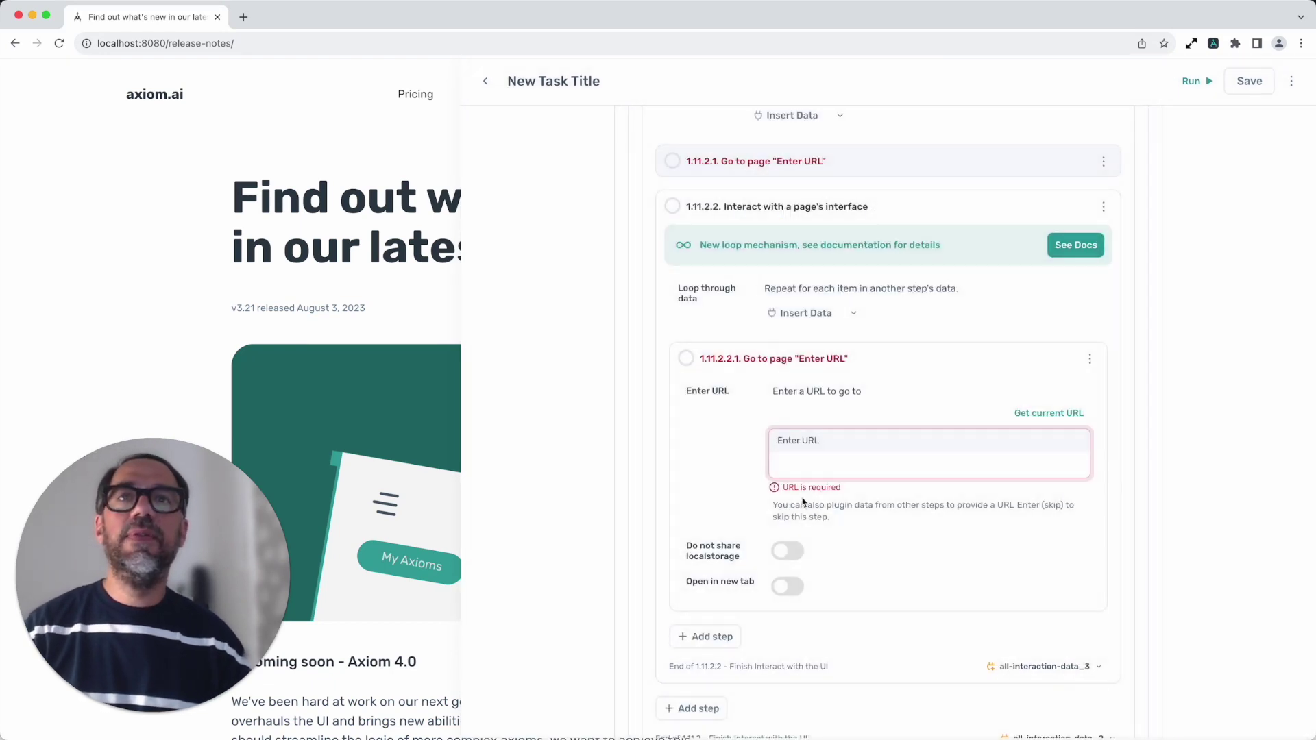
# - Confirm no fourth-level Interact loop is offered, then dismiss the step picker
pyautogui.click(711, 406)
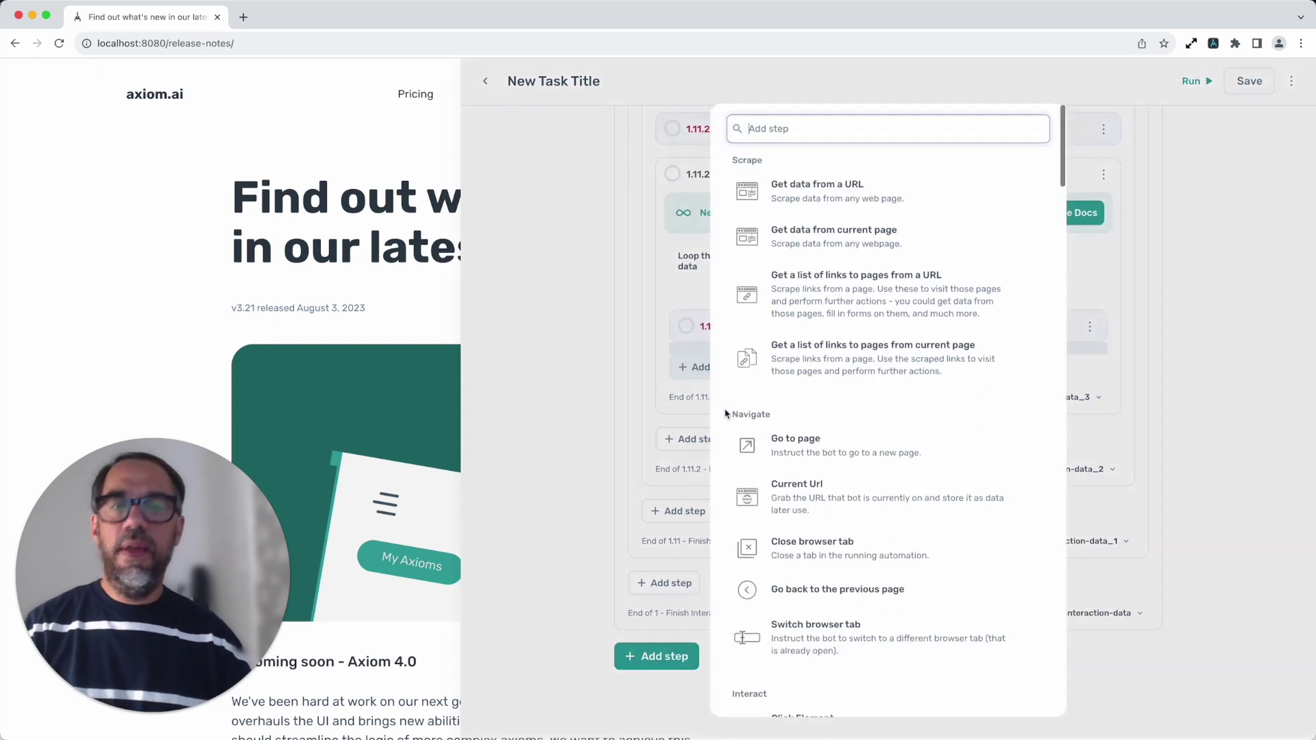
pyautogui.write('inter')
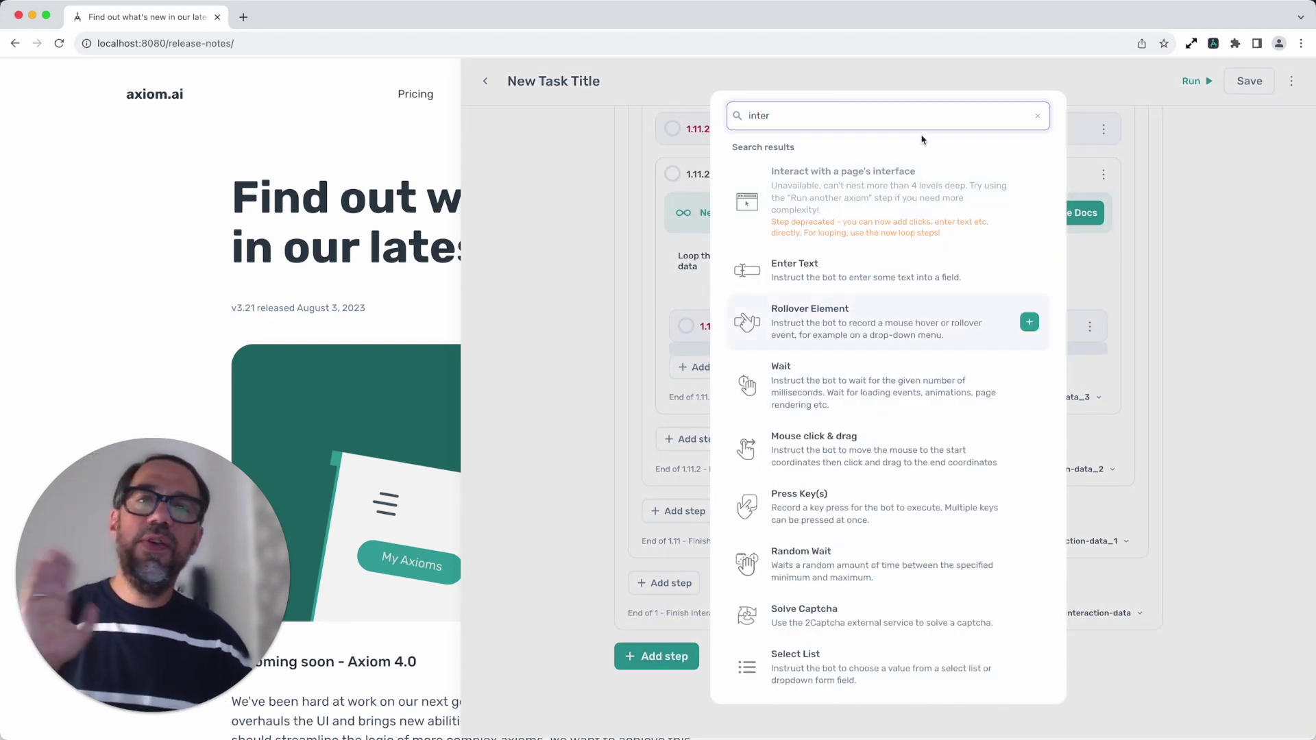
pyautogui.click(1037, 116)
pyautogui.click(1155, 154)
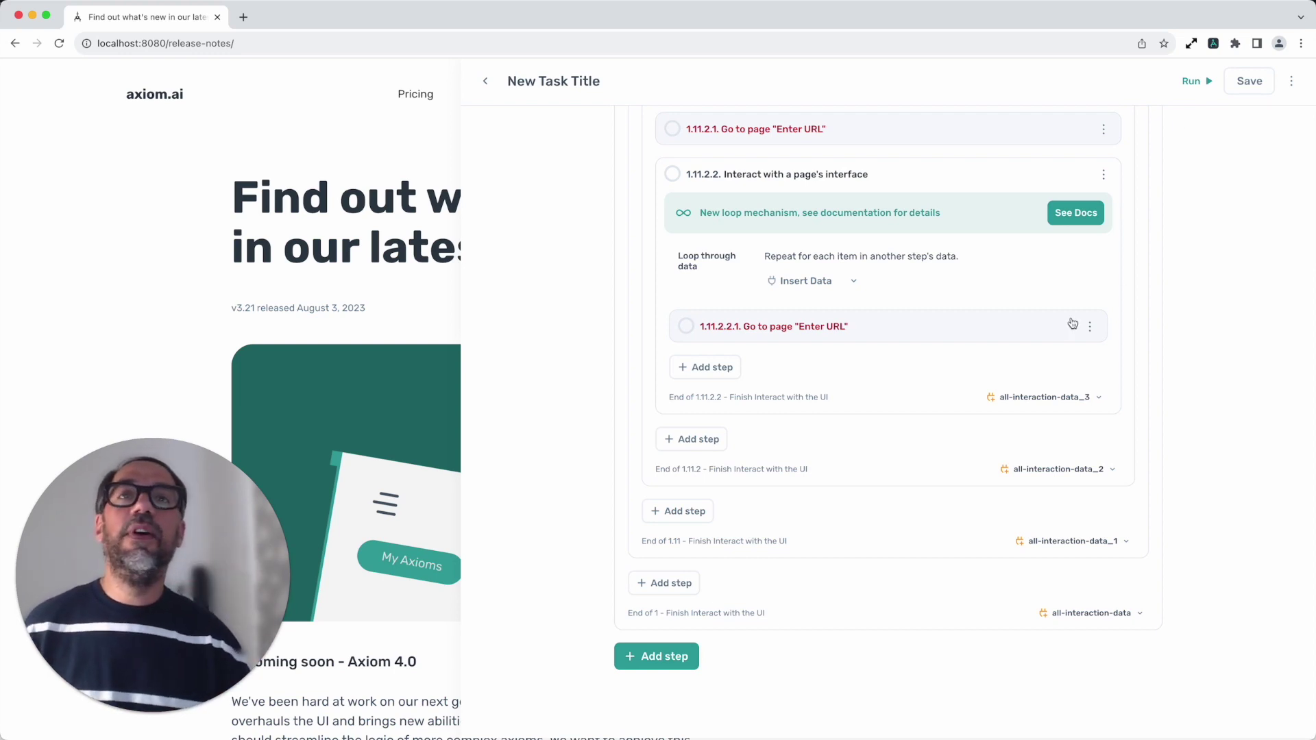
pyautogui.scroll(1, 981, 387)
pyautogui.scroll(5, 982, 387)
pyautogui.scroll(5, 982, 388)
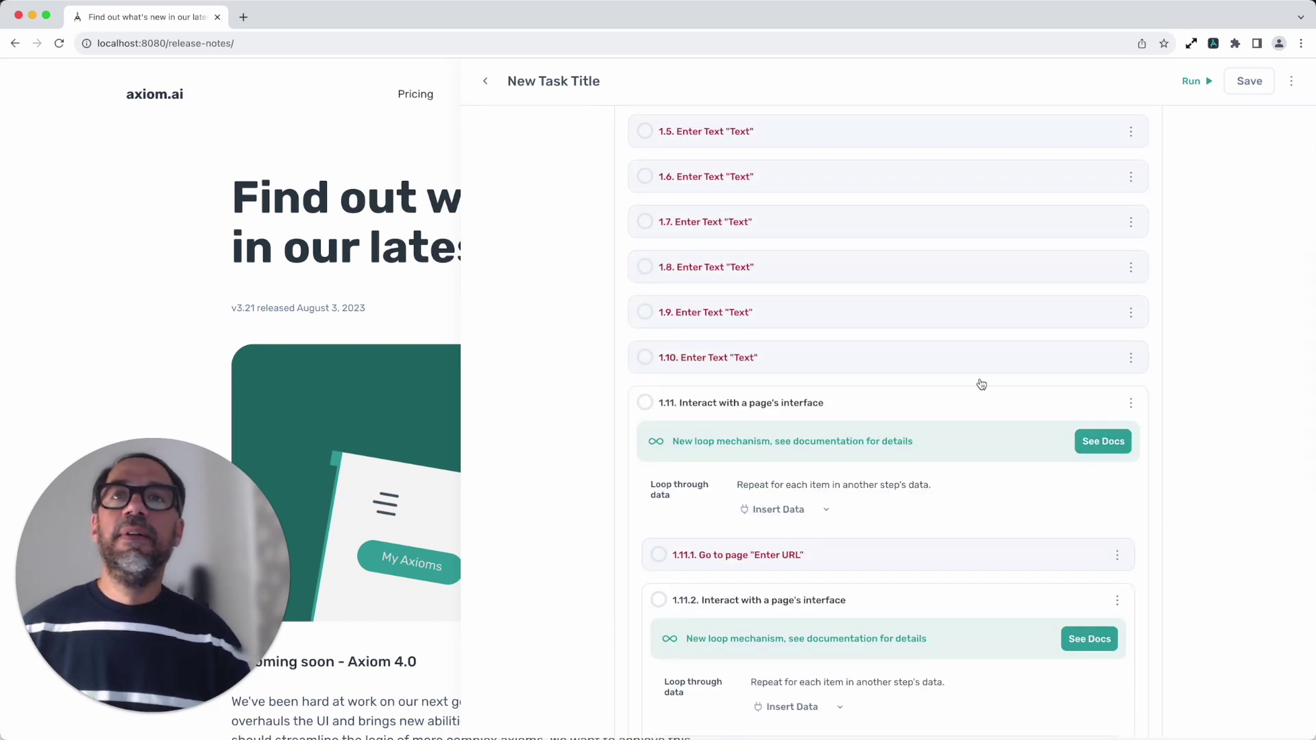
# - Add an If condition step after the main loop by searching 'if'
pyautogui.click(896, 403)
pyautogui.moveTo(656, 656)
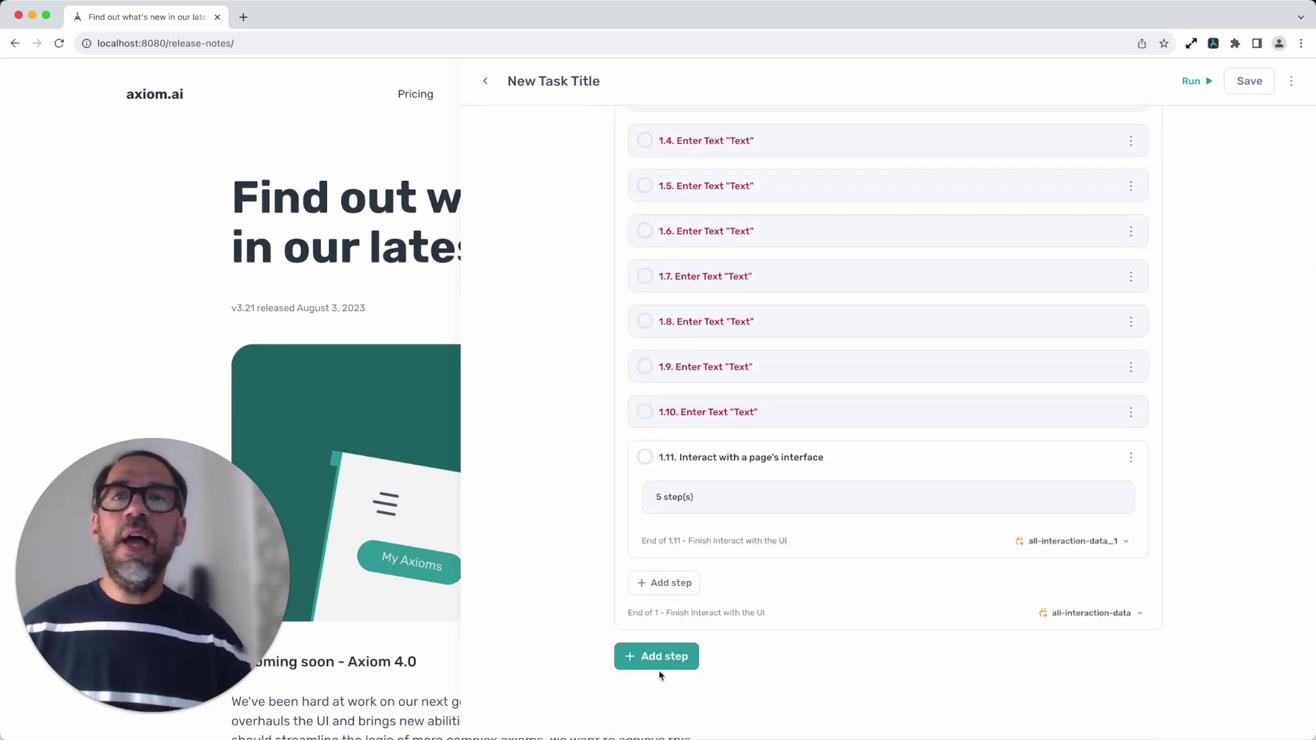
pyautogui.click(643, 652)
pyautogui.scroll(-1, 795, 579)
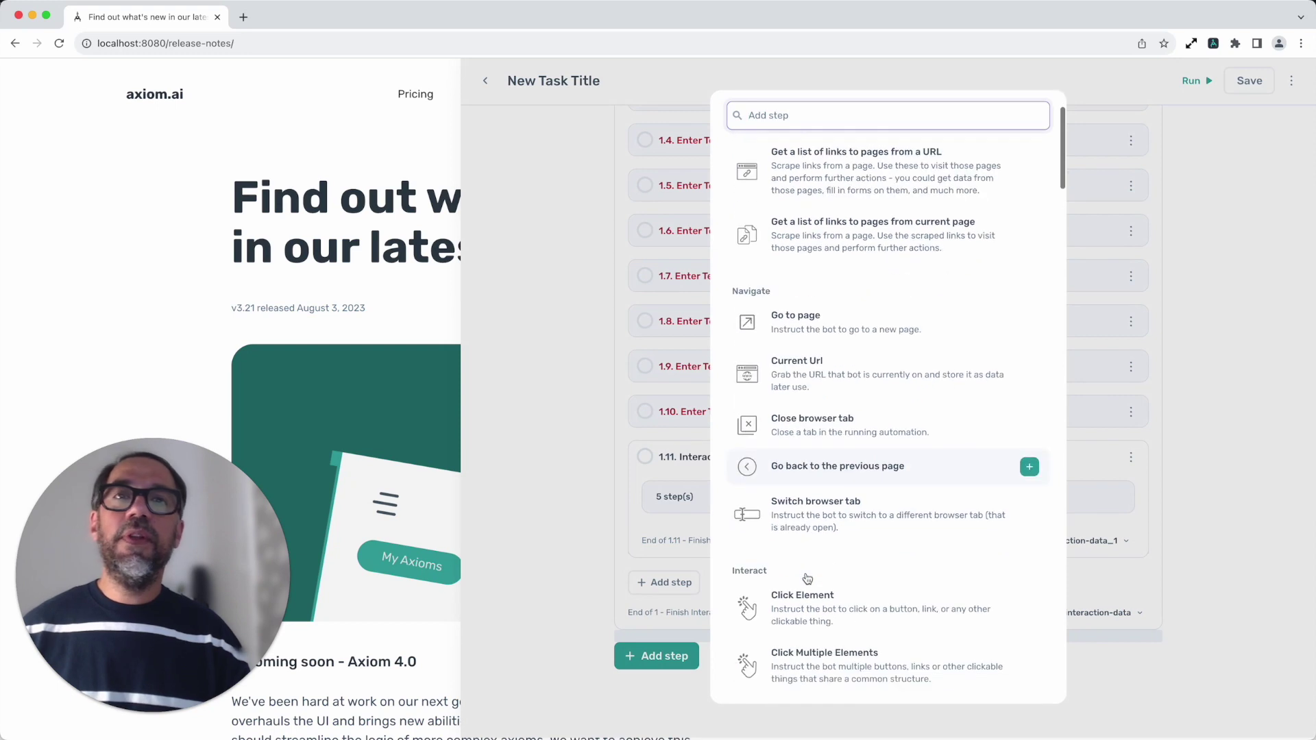
pyautogui.scroll(1, 802, 579)
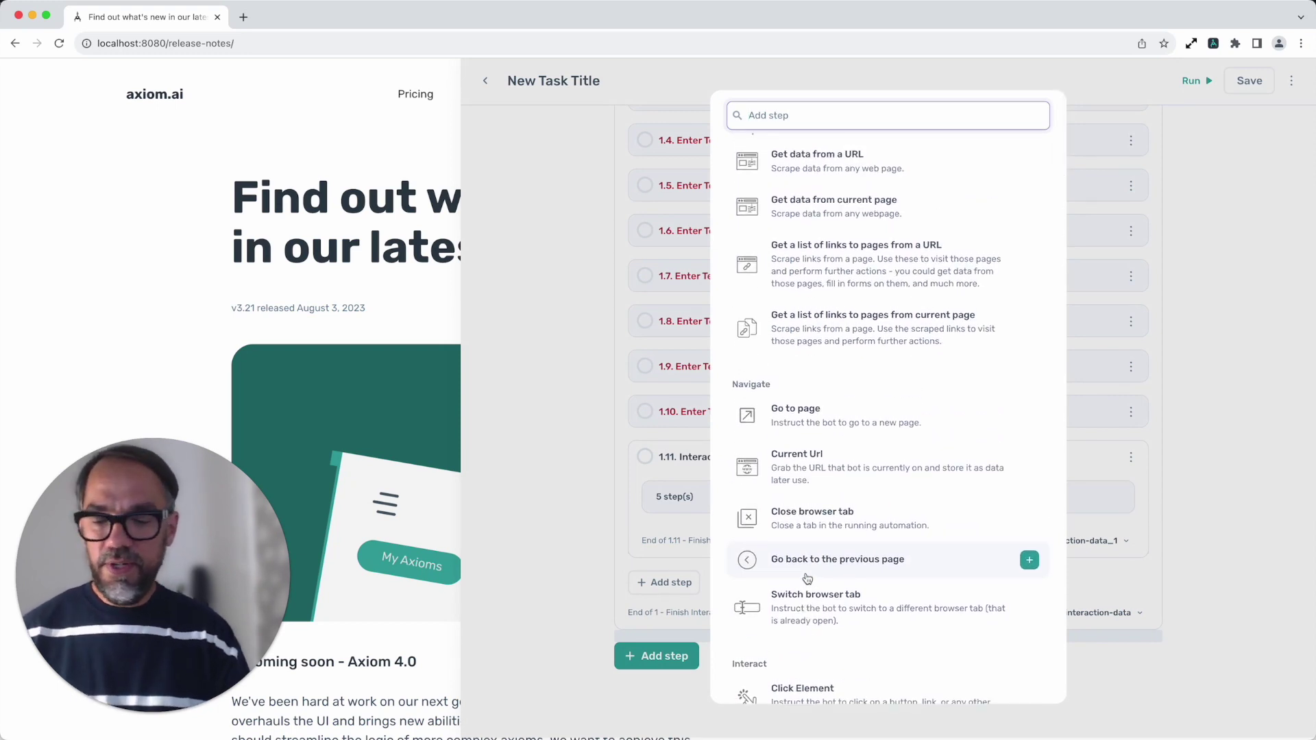
pyautogui.write('if')
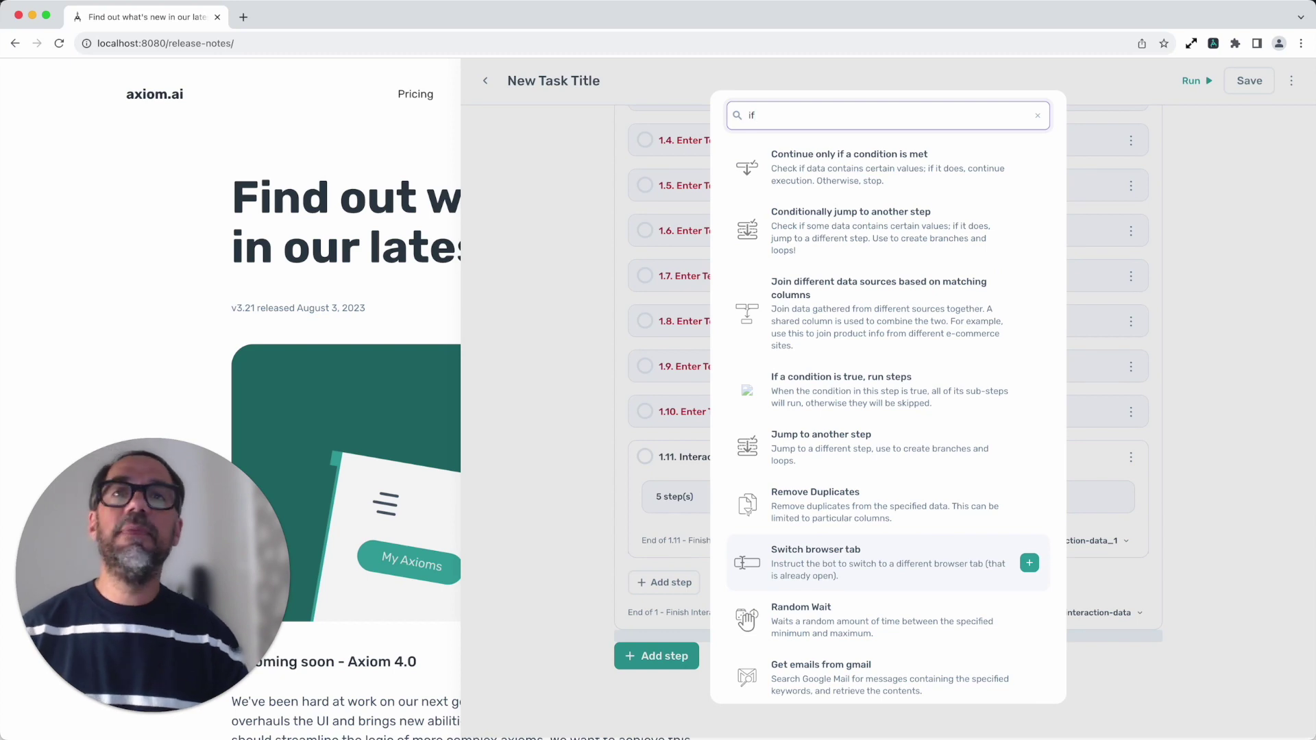
pyautogui.click(857, 390)
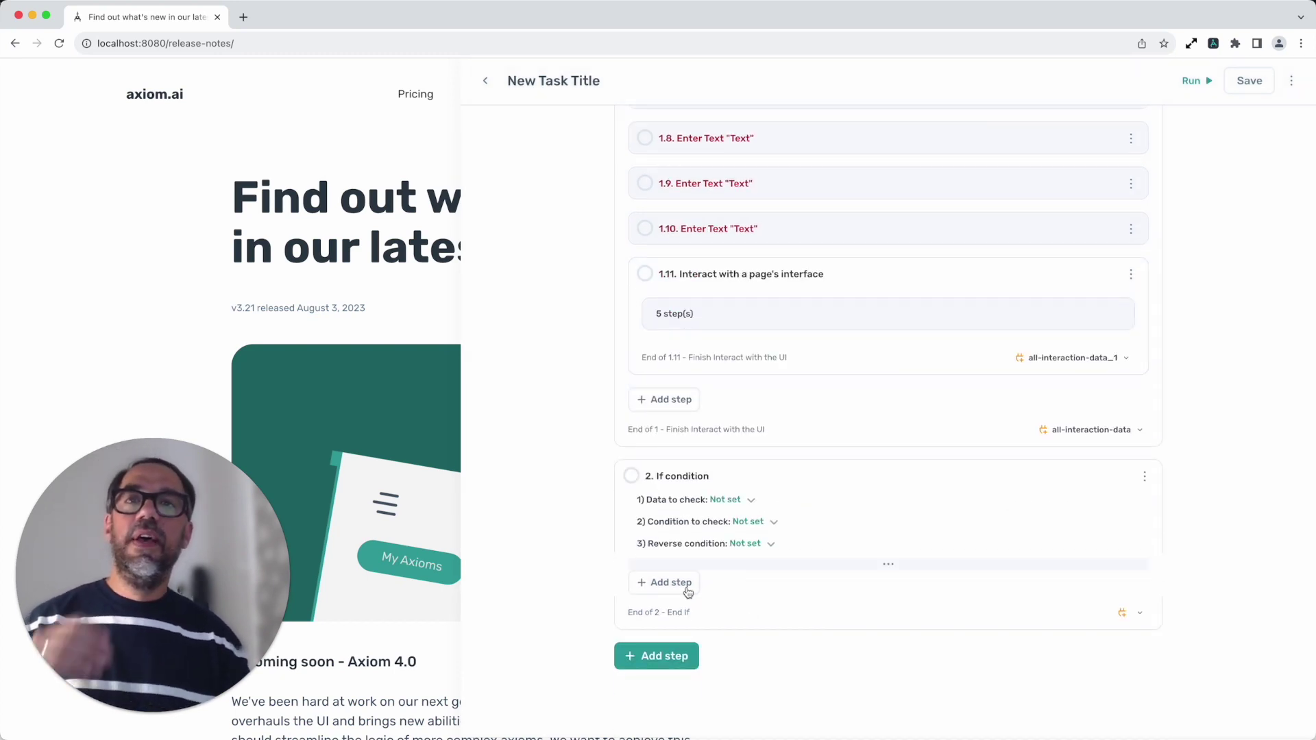
pyautogui.click(684, 589)
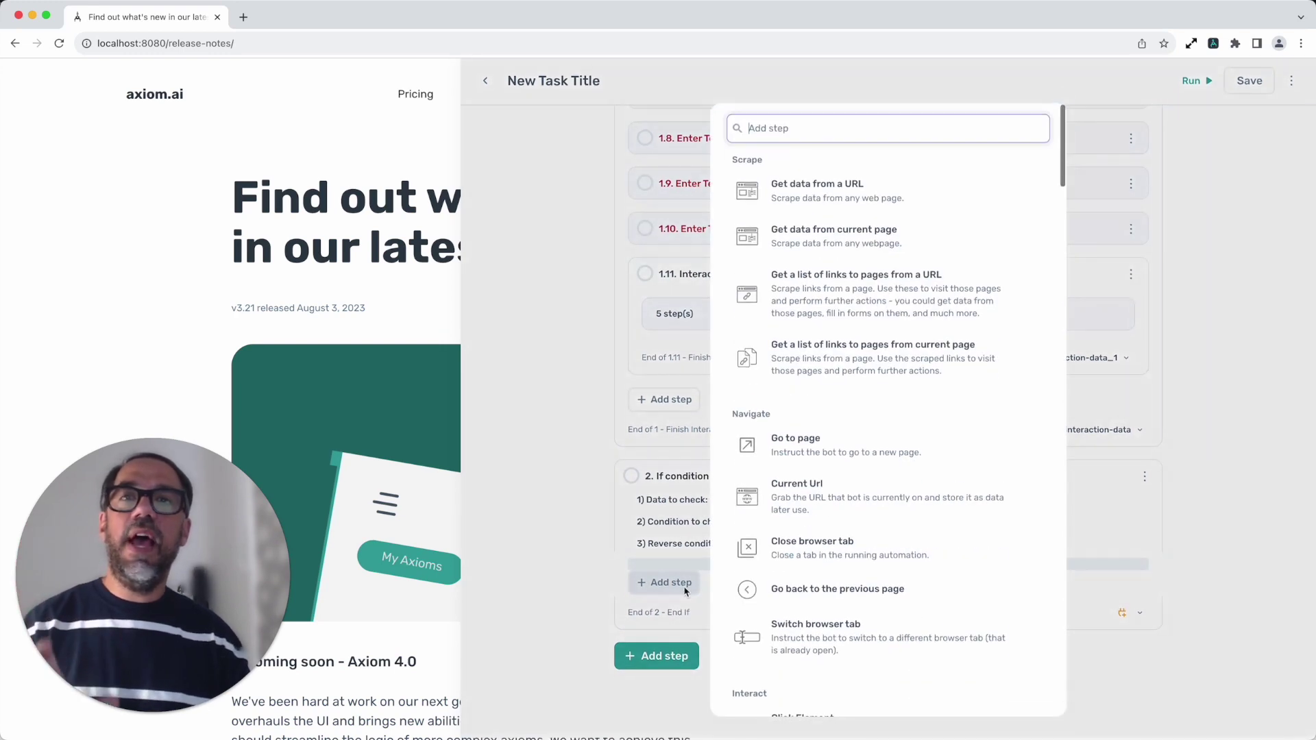
pyautogui.click(848, 435)
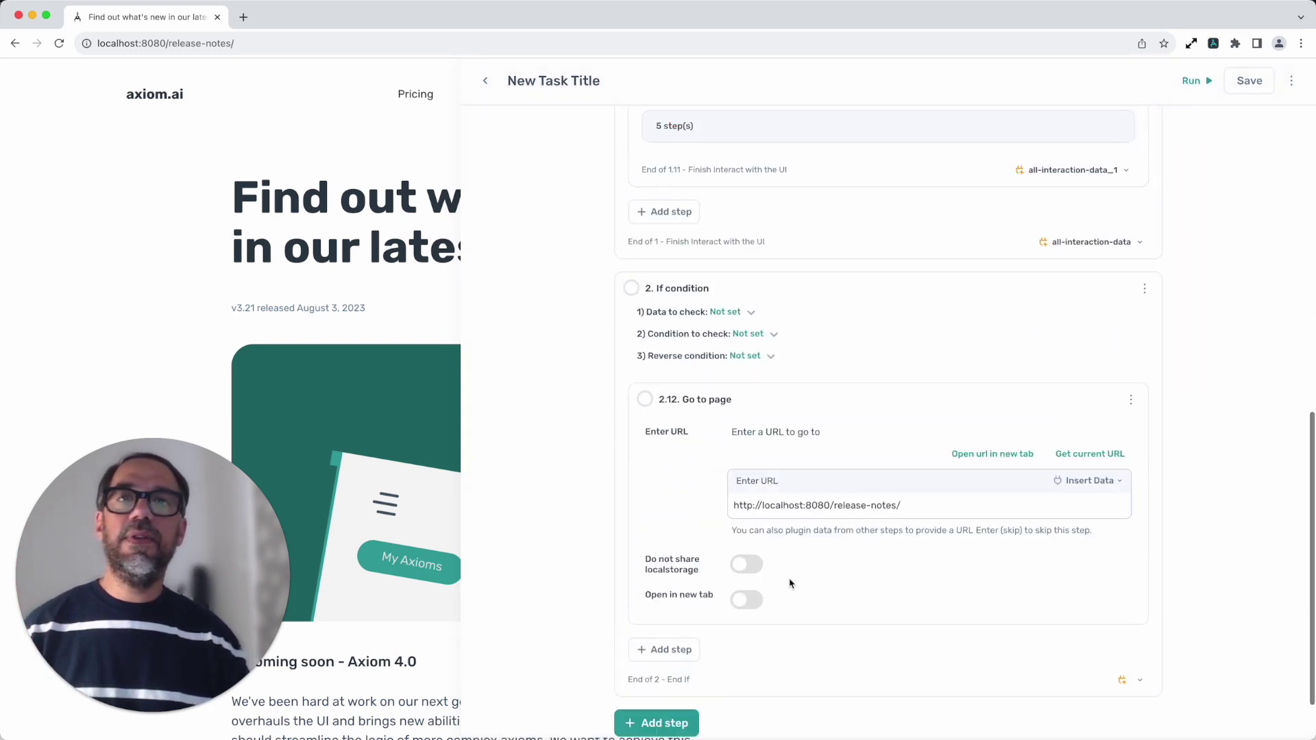
pyautogui.click(825, 408)
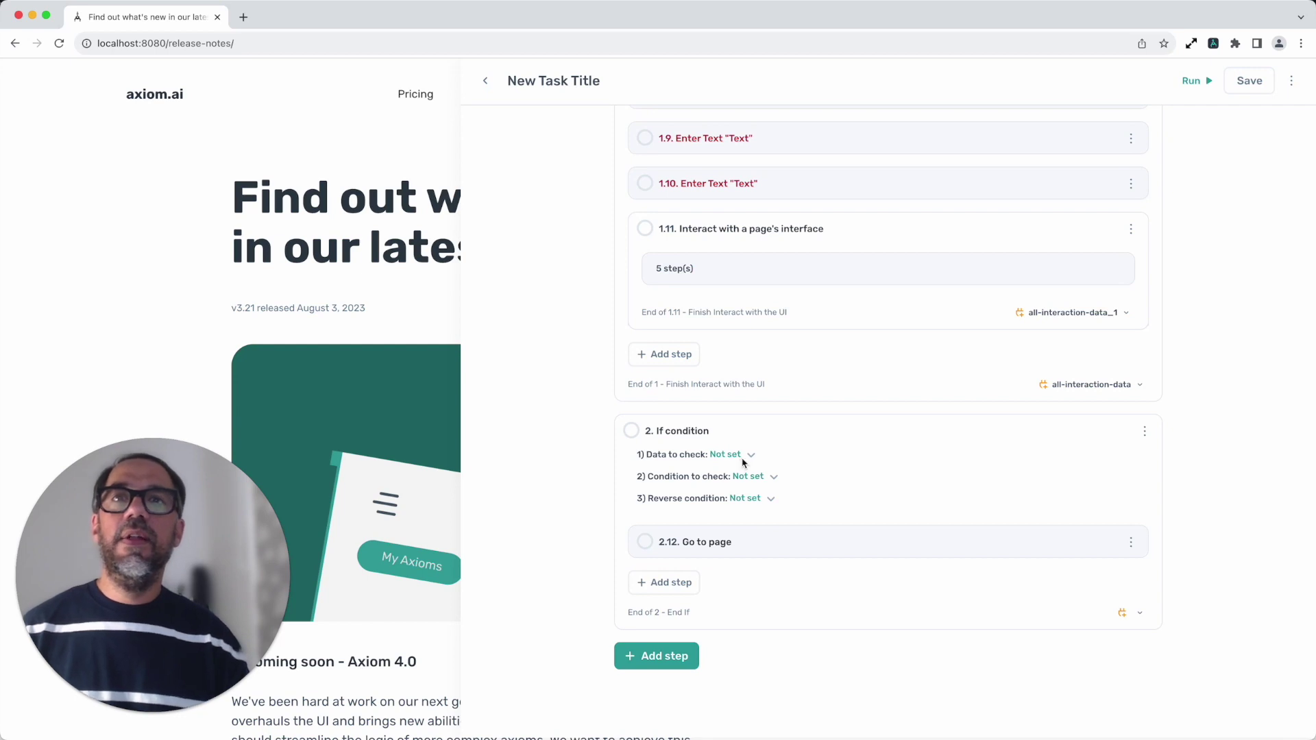
pyautogui.click(742, 458)
# - Set the condition's Data to check to all-interaction-data_3 and save it
pyautogui.click(699, 457)
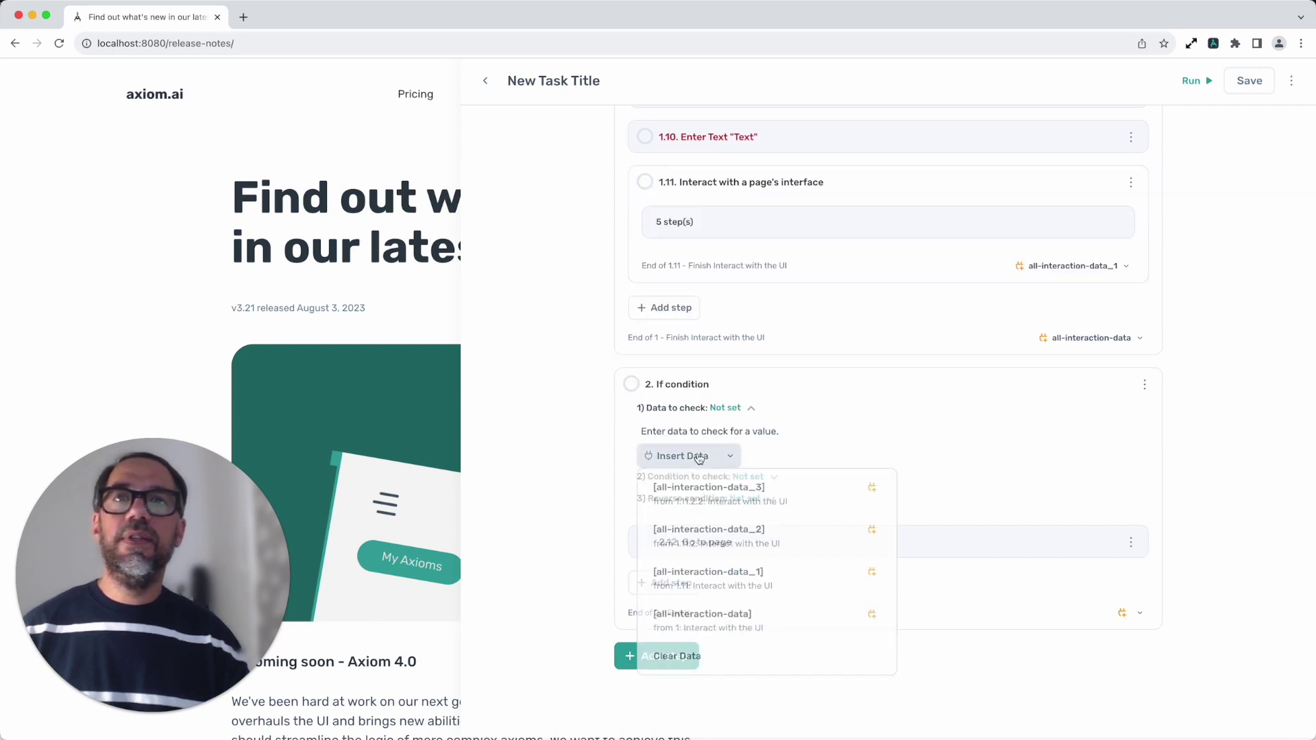
pyautogui.click(706, 491)
pyautogui.click(1190, 159)
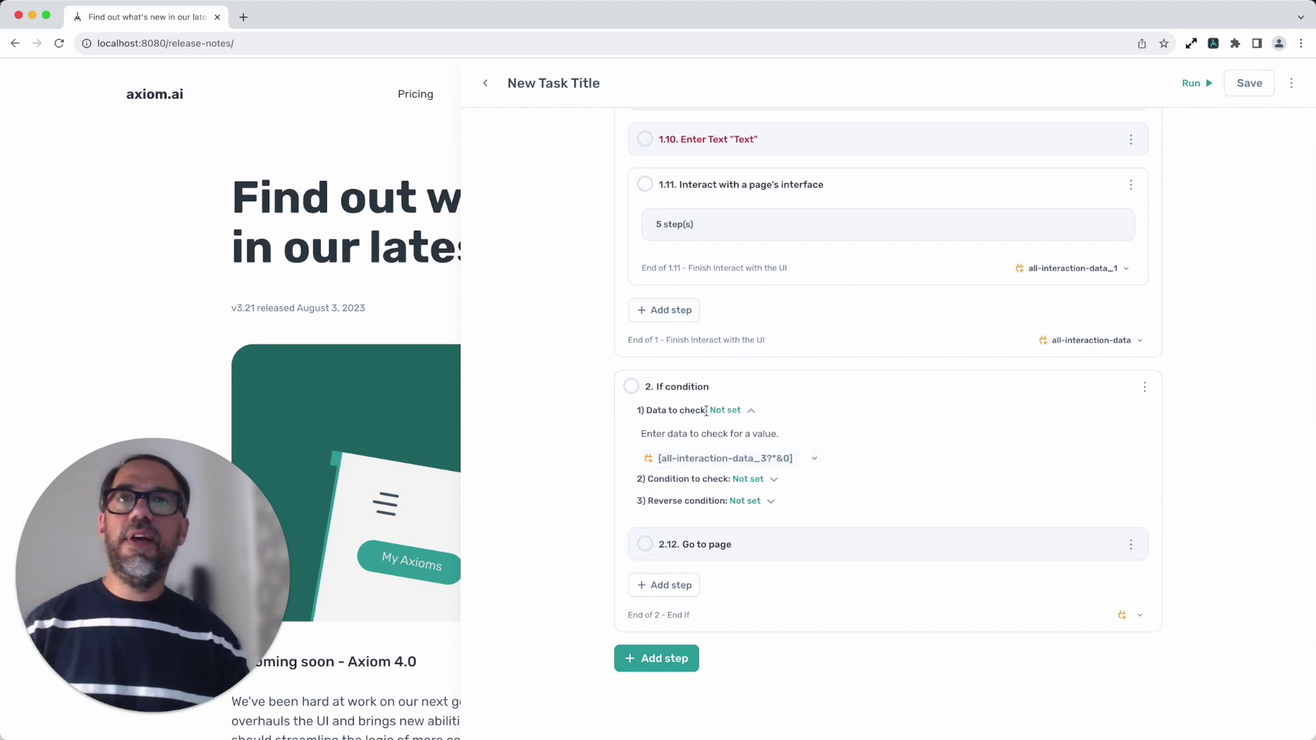
# - Review the javascript and reverse condition options, keeping the list-of-words check unchanged
pyautogui.click(744, 480)
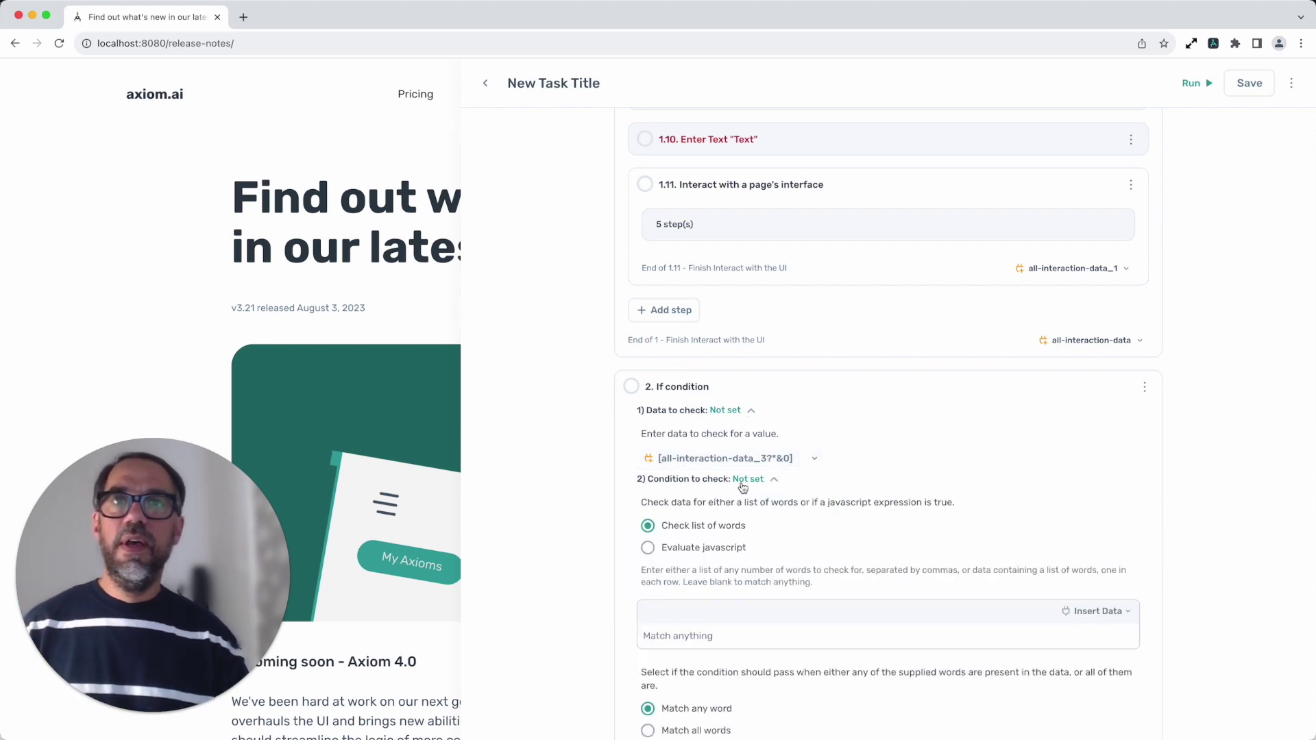
pyautogui.click(684, 548)
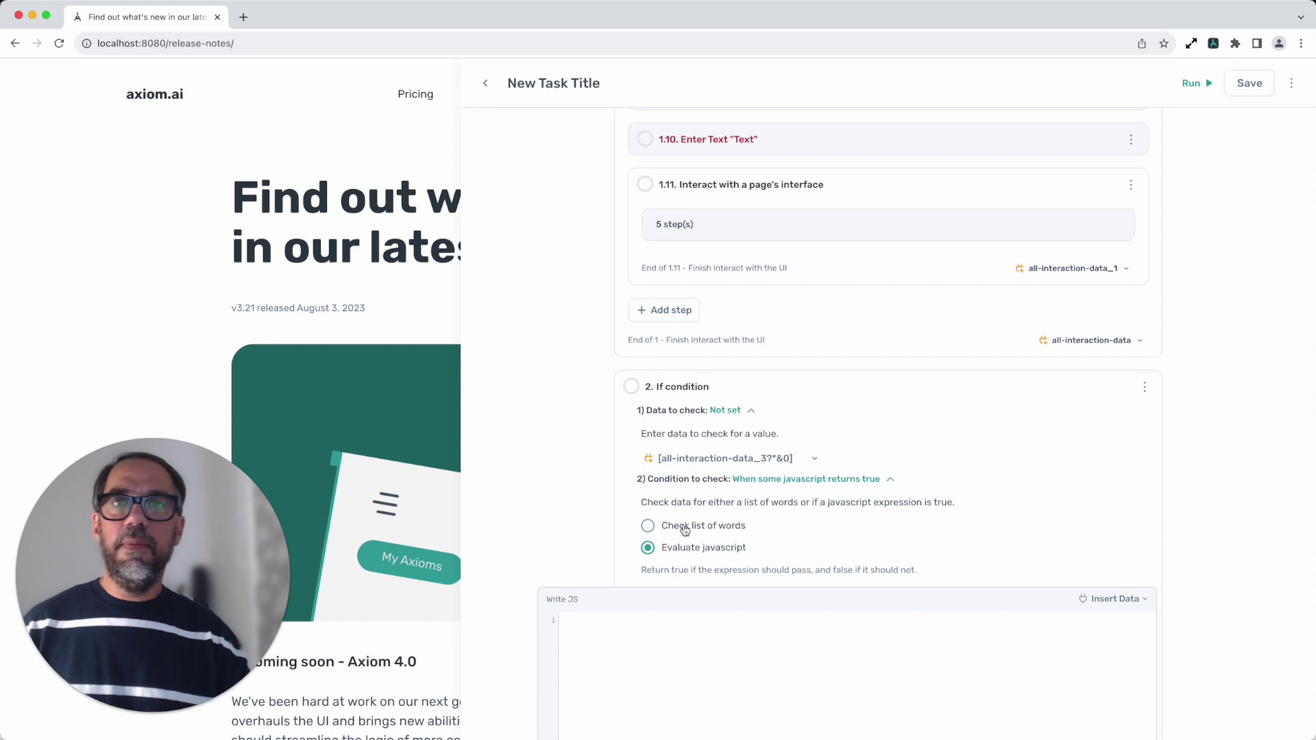
pyautogui.click(683, 528)
pyautogui.scroll(-5, 686, 480)
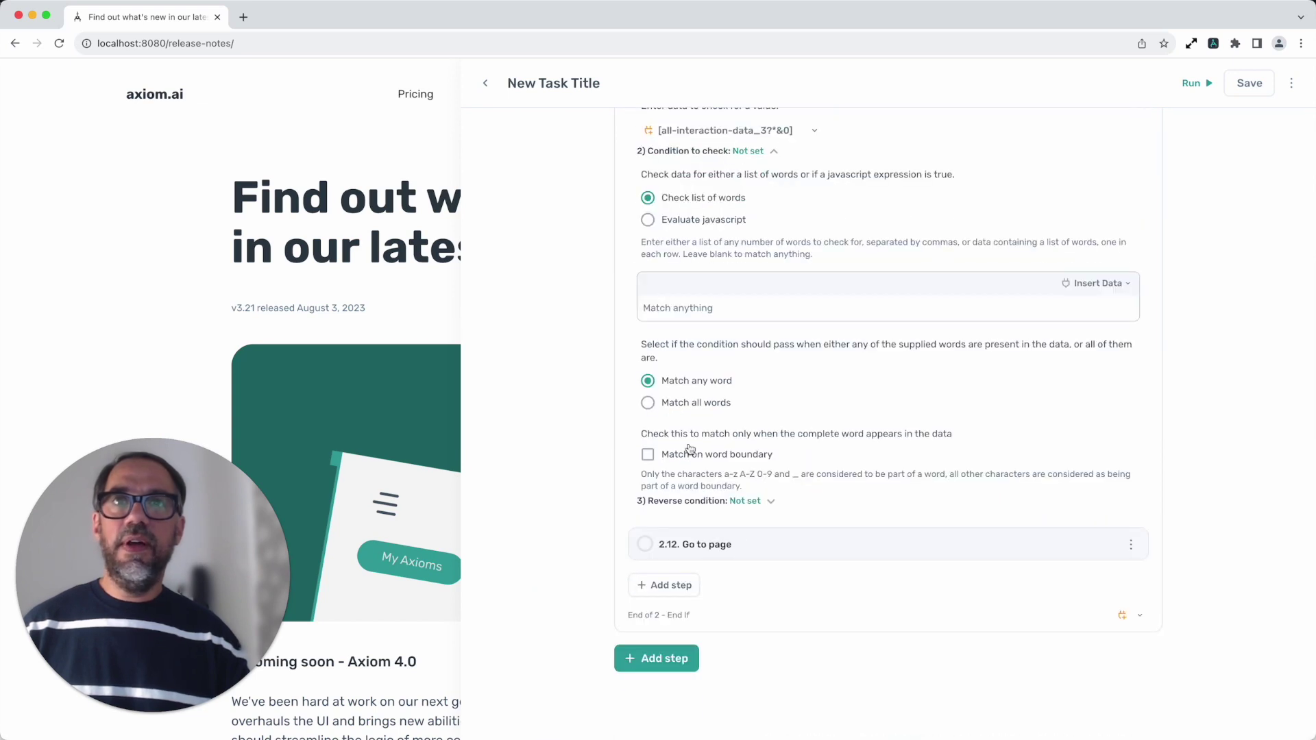
pyautogui.scroll(1, 689, 449)
pyautogui.scroll(4, 692, 453)
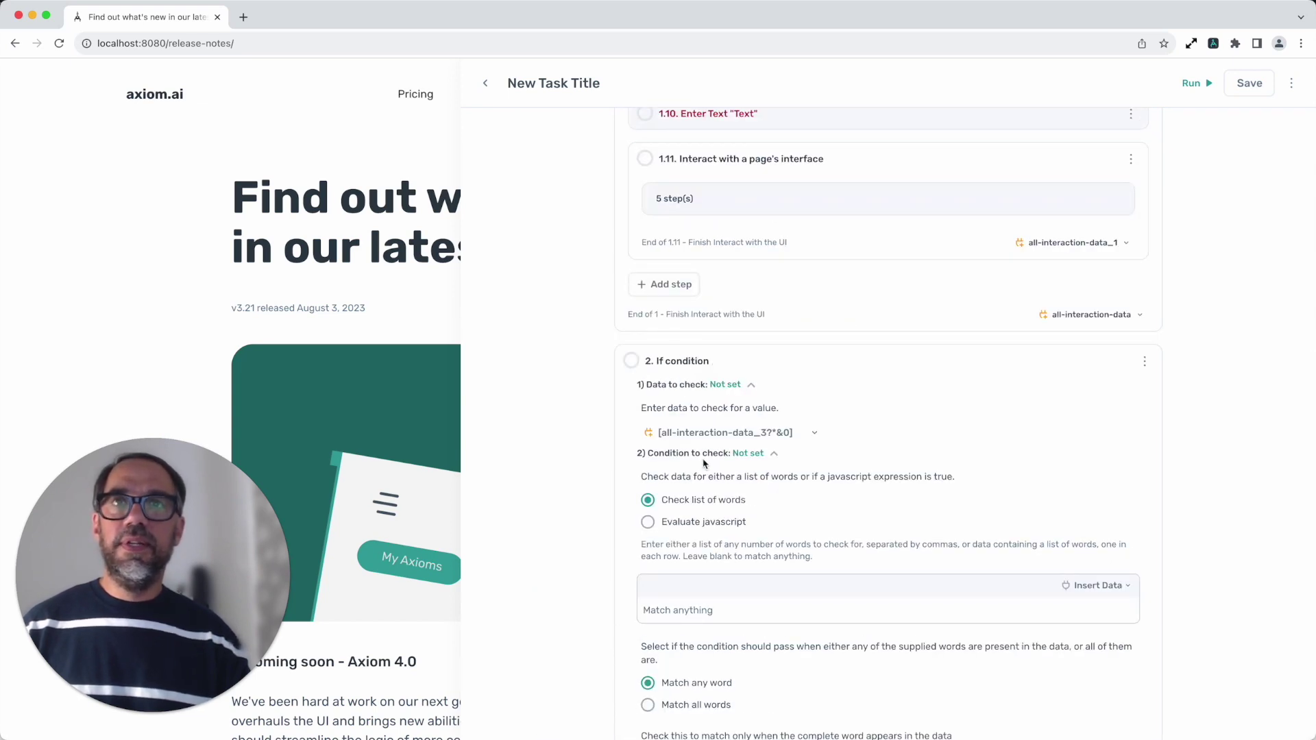
pyautogui.click(743, 453)
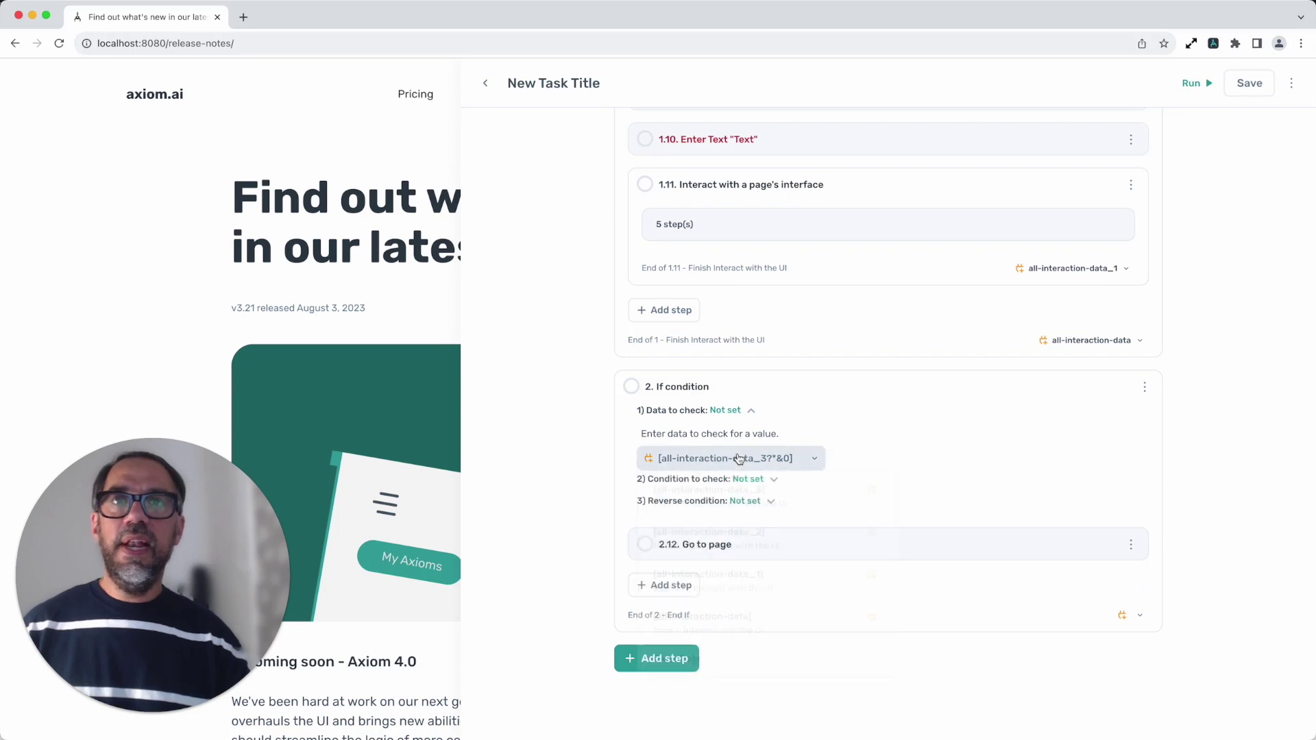
pyautogui.click(751, 502)
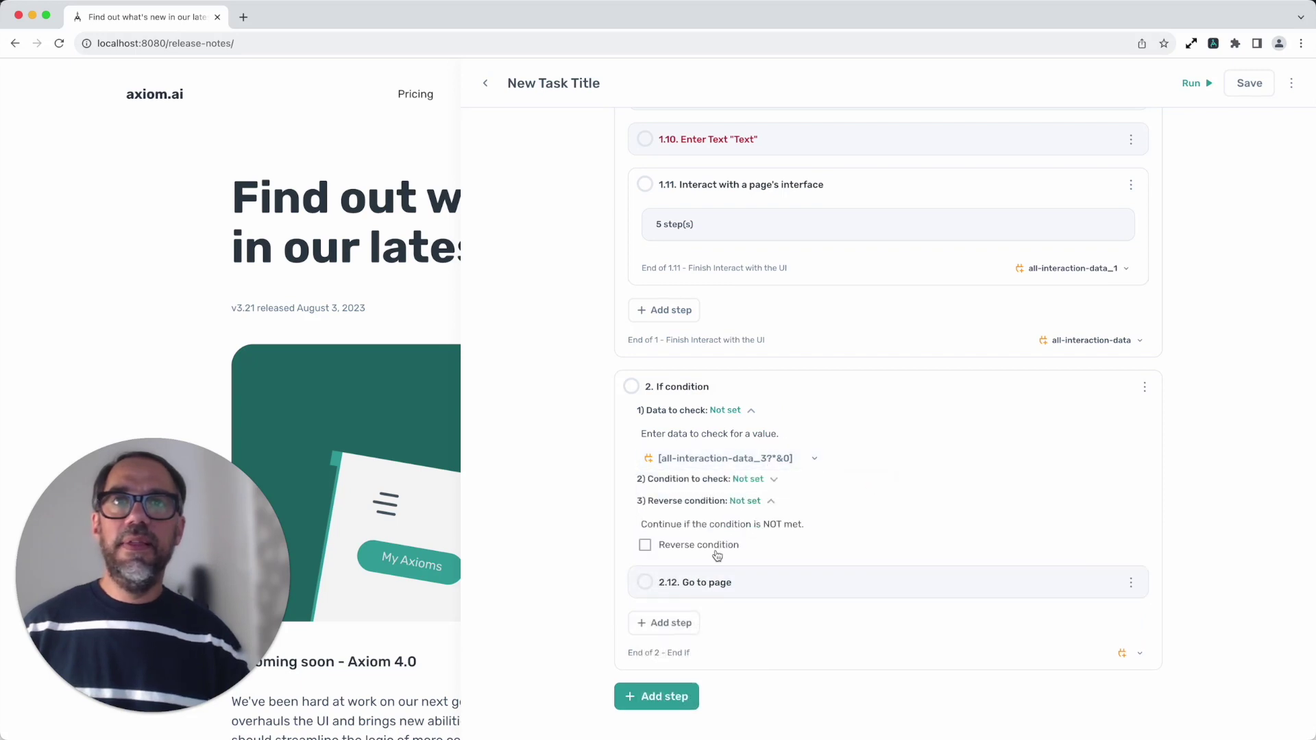
pyautogui.click(754, 507)
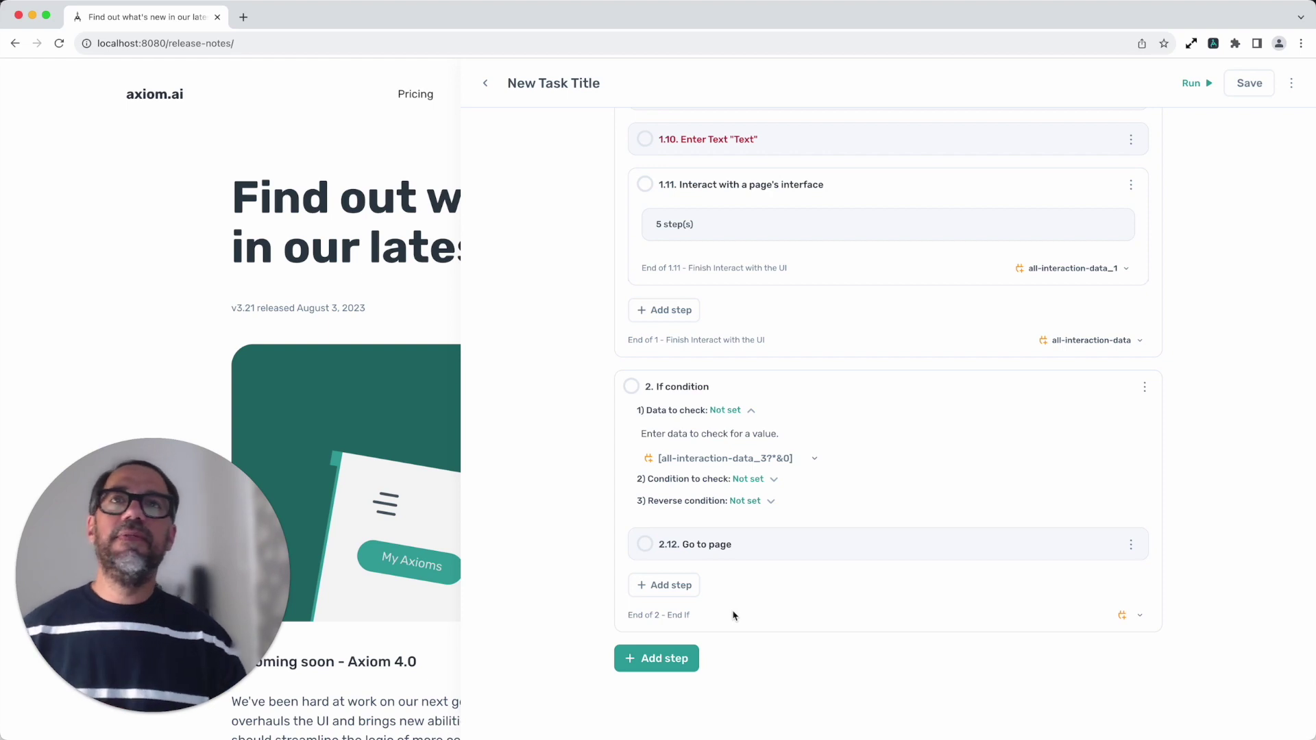
# - Collapse the main Interact loop into its 16-step summary, then hide the task builder
pyautogui.scroll(6, 727, 354)
pyautogui.scroll(3, 732, 355)
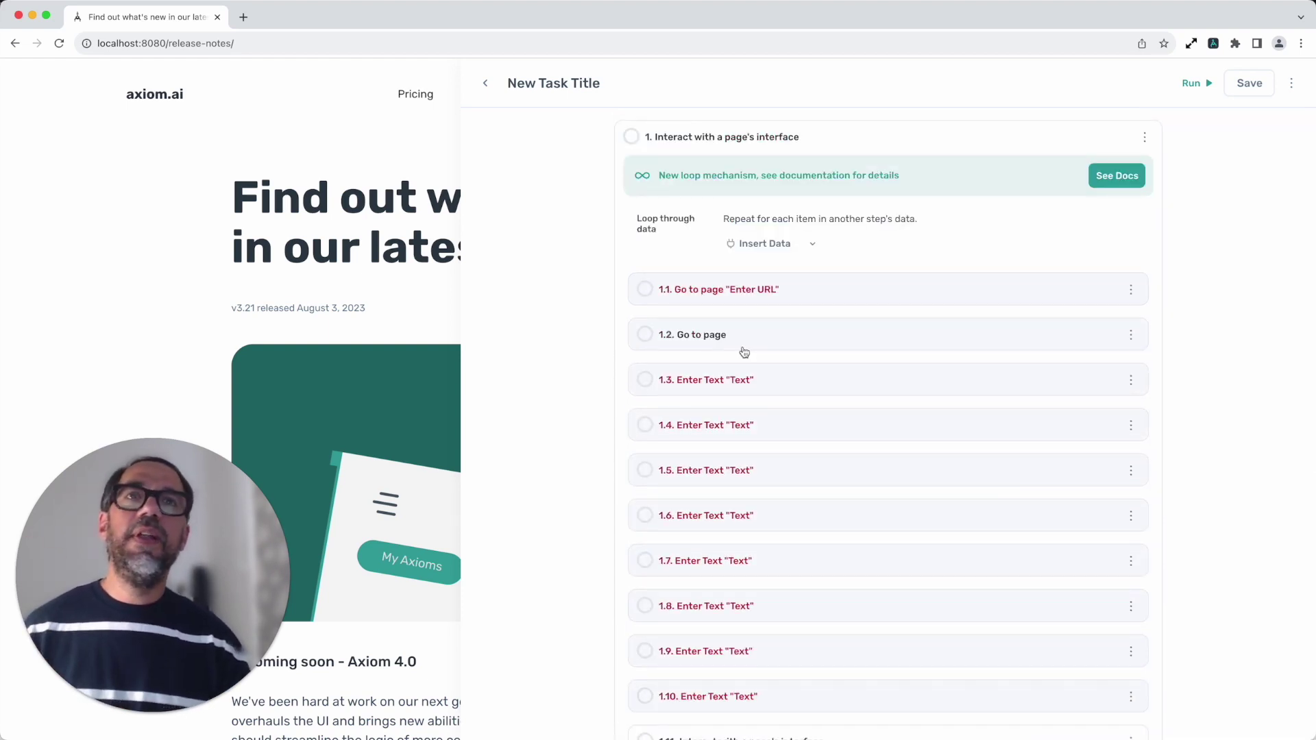
pyautogui.click(961, 137)
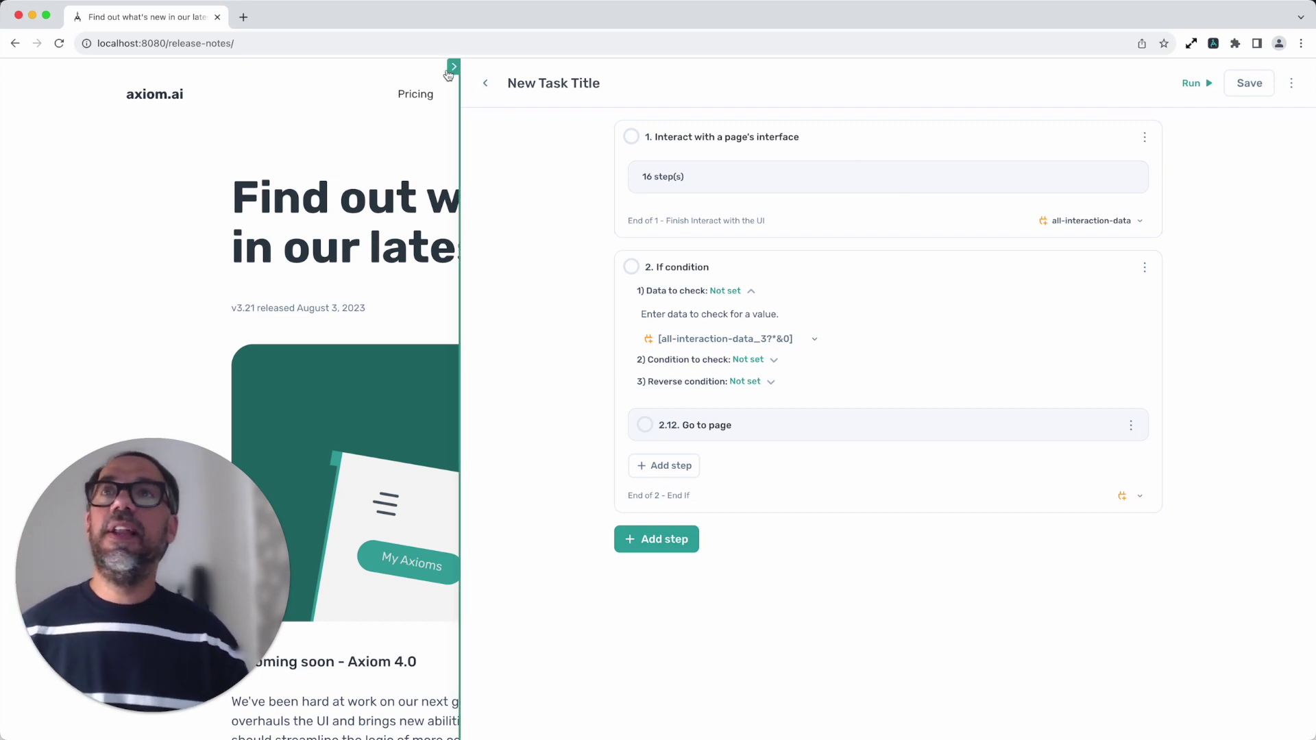
pyautogui.click(452, 67)
# - Read the v3.21 release notes, highlighting the Open linked axioms heading
pyautogui.scroll(-5, 572, 443)
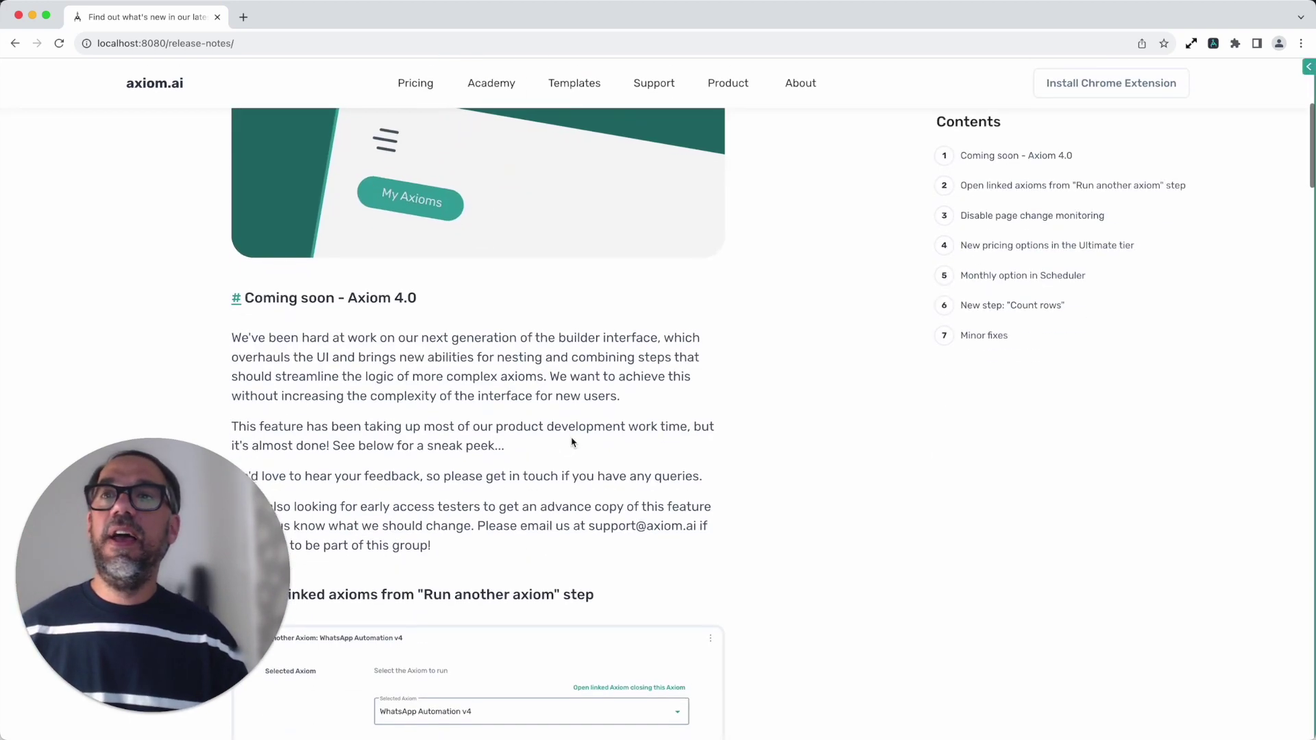
pyautogui.scroll(-4, 572, 442)
pyautogui.scroll(-2, 573, 442)
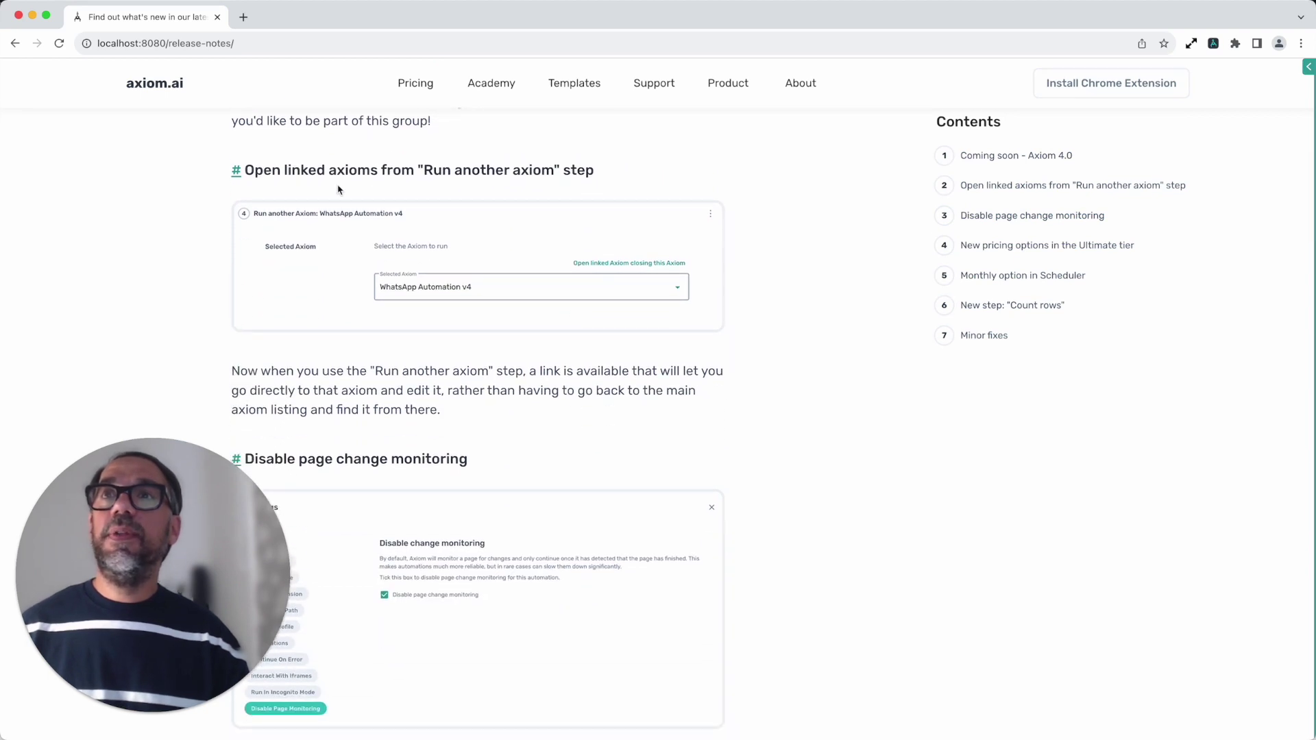
pyautogui.tripleClick(337, 176)
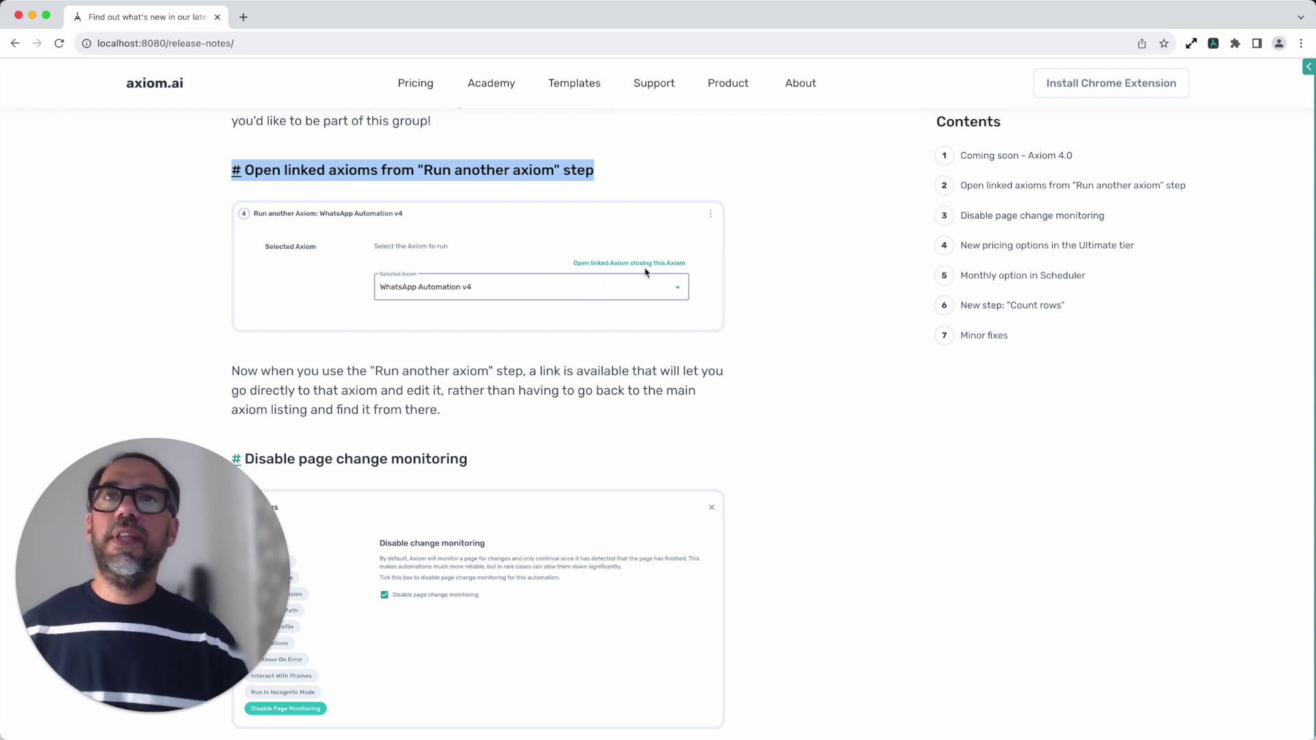
pyautogui.scroll(-6, 611, 367)
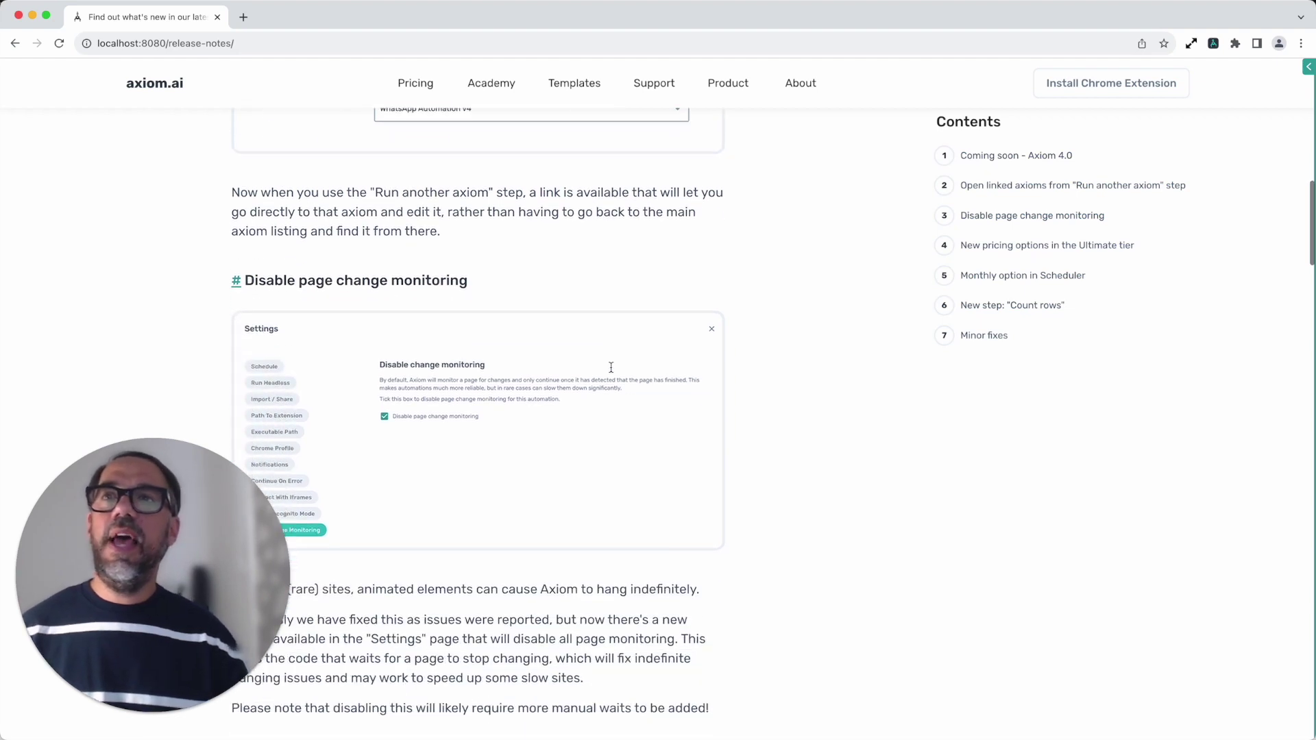
pyautogui.scroll(3, 544, 341)
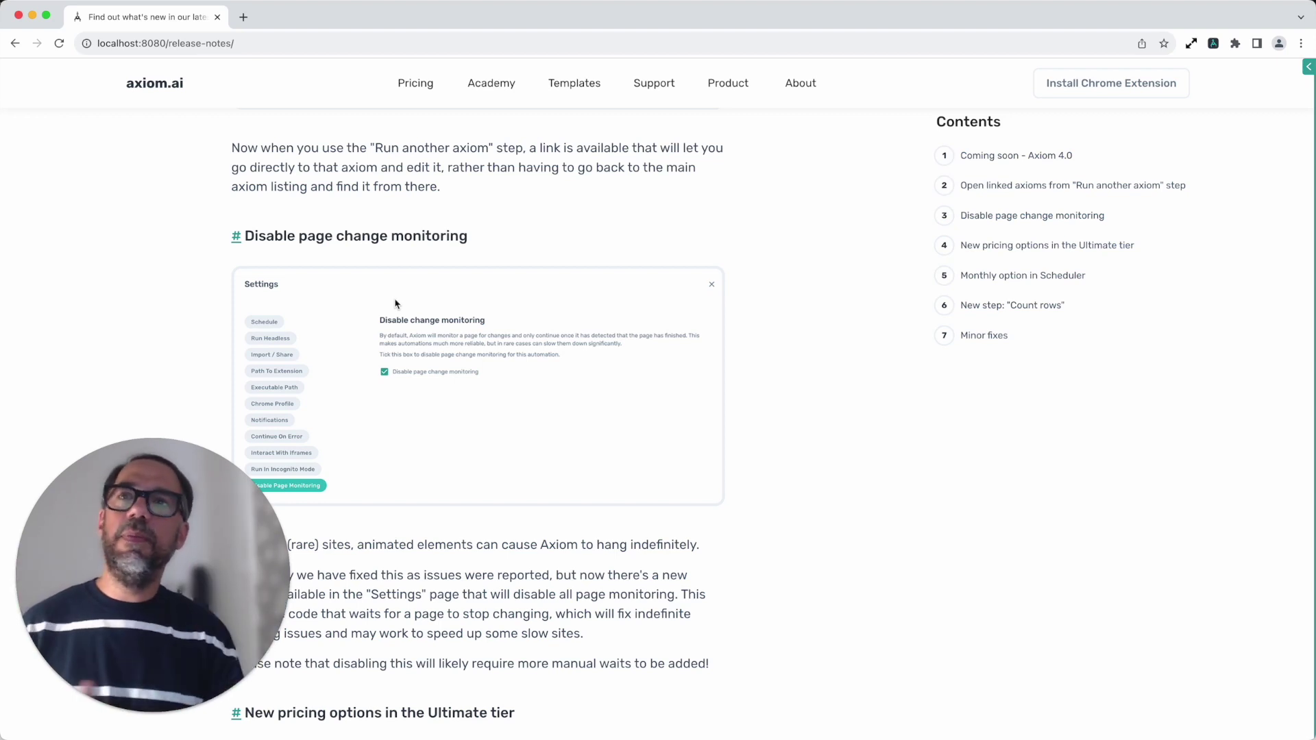
# - Scroll further down the notes to the Count rows step and Minor fixes sections
pyautogui.scroll(-3, 429, 329)
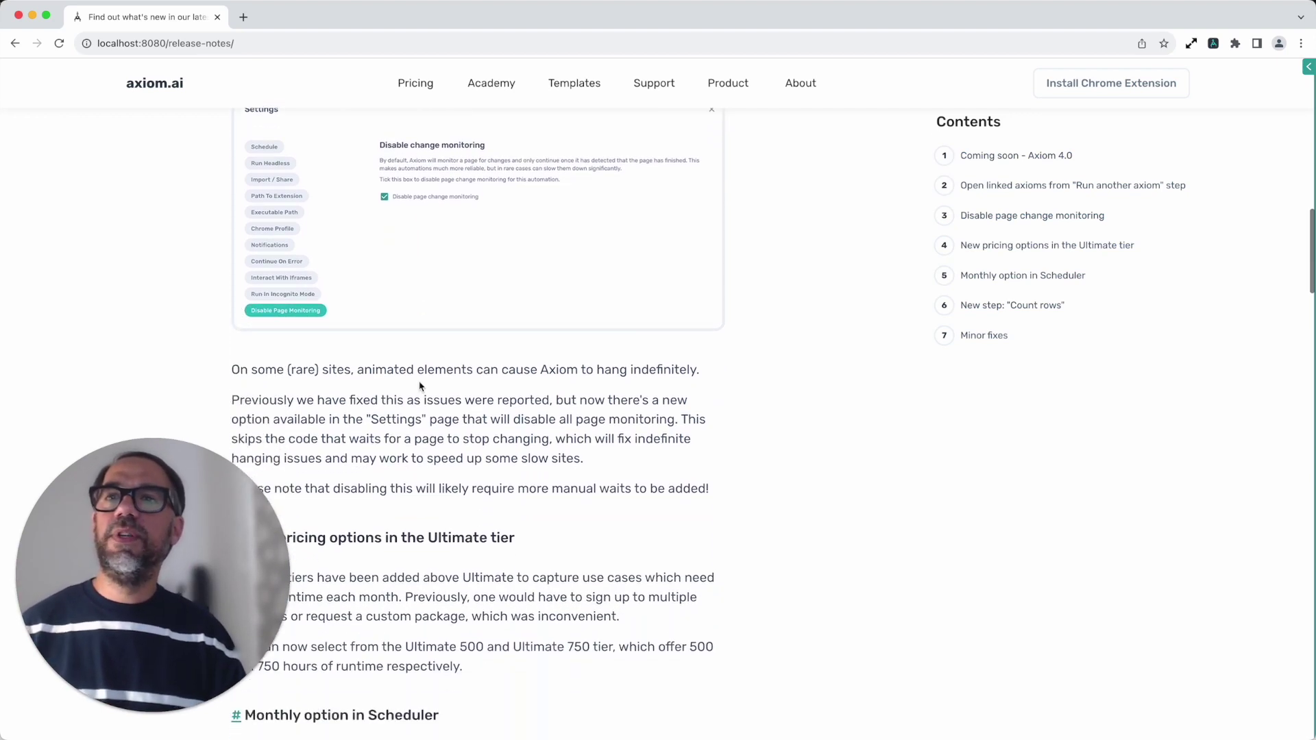
pyautogui.scroll(-3, 421, 382)
pyautogui.scroll(-1, 421, 382)
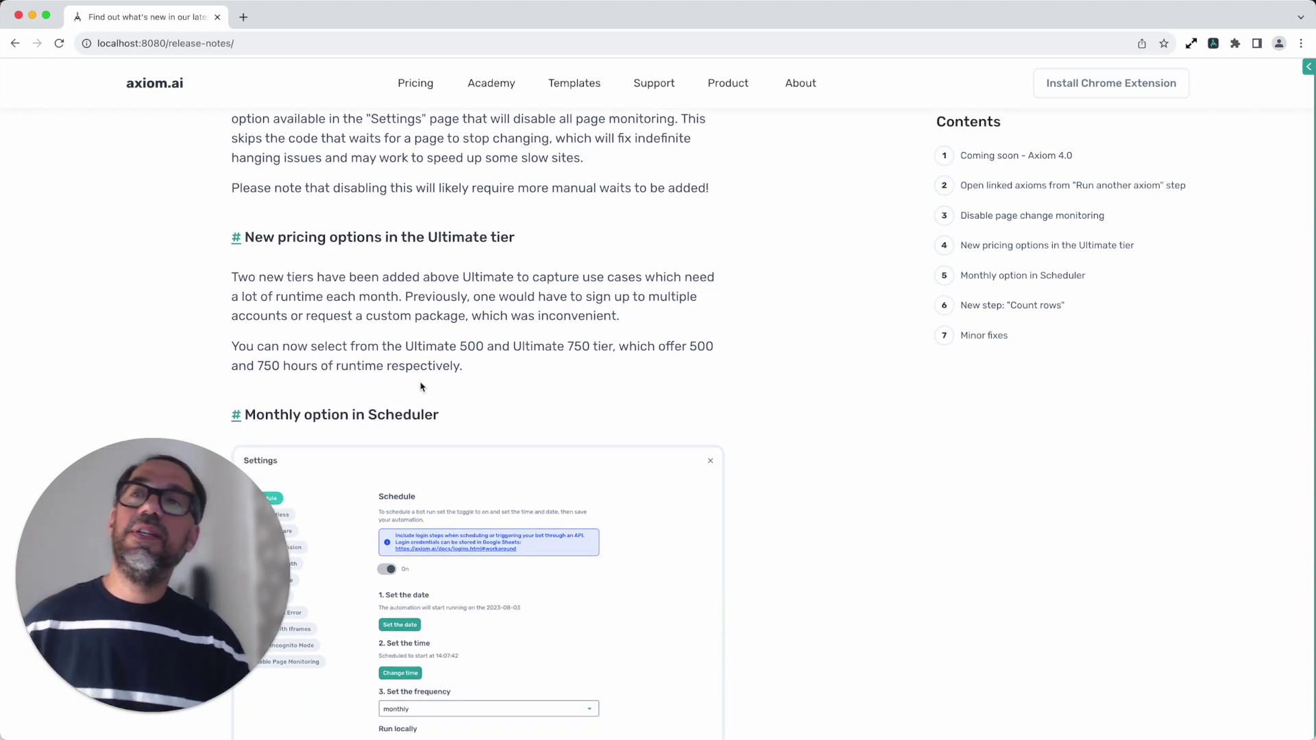
pyautogui.scroll(-1, 420, 387)
pyautogui.scroll(-2, 417, 406)
pyautogui.scroll(-3, 417, 406)
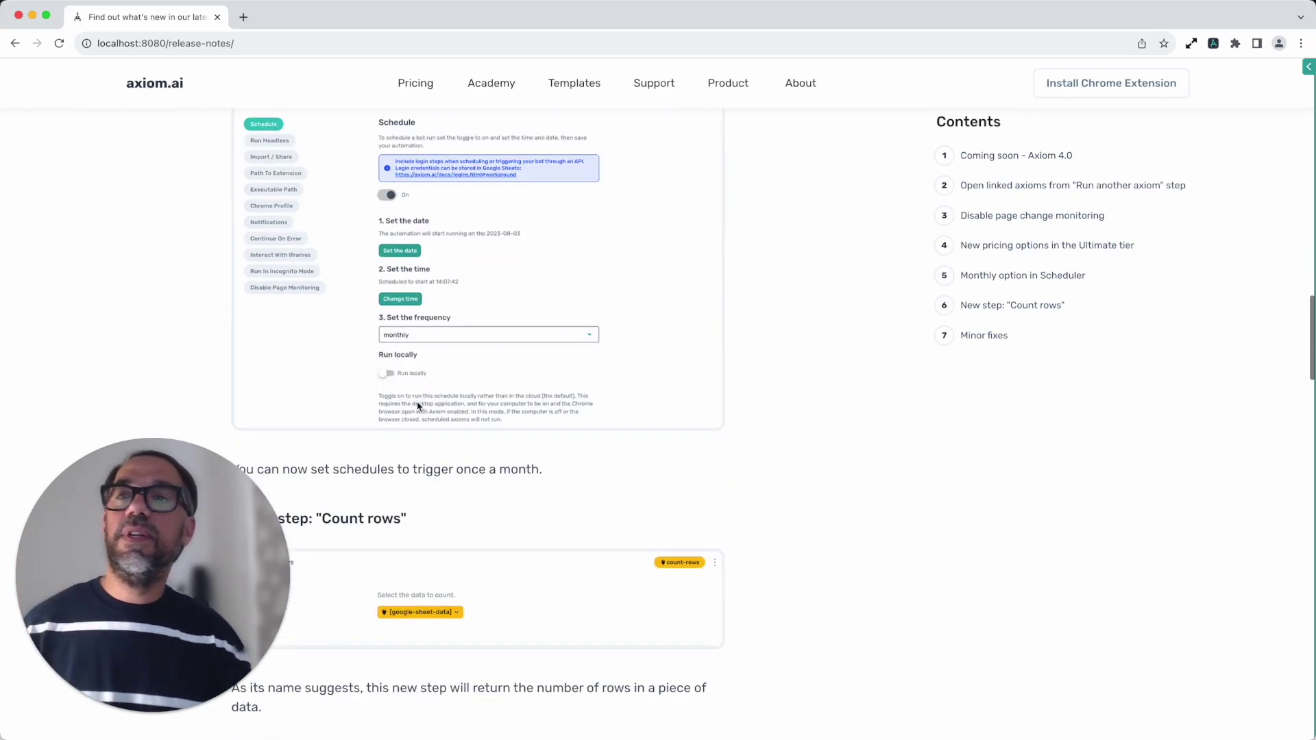
pyautogui.scroll(-4, 418, 406)
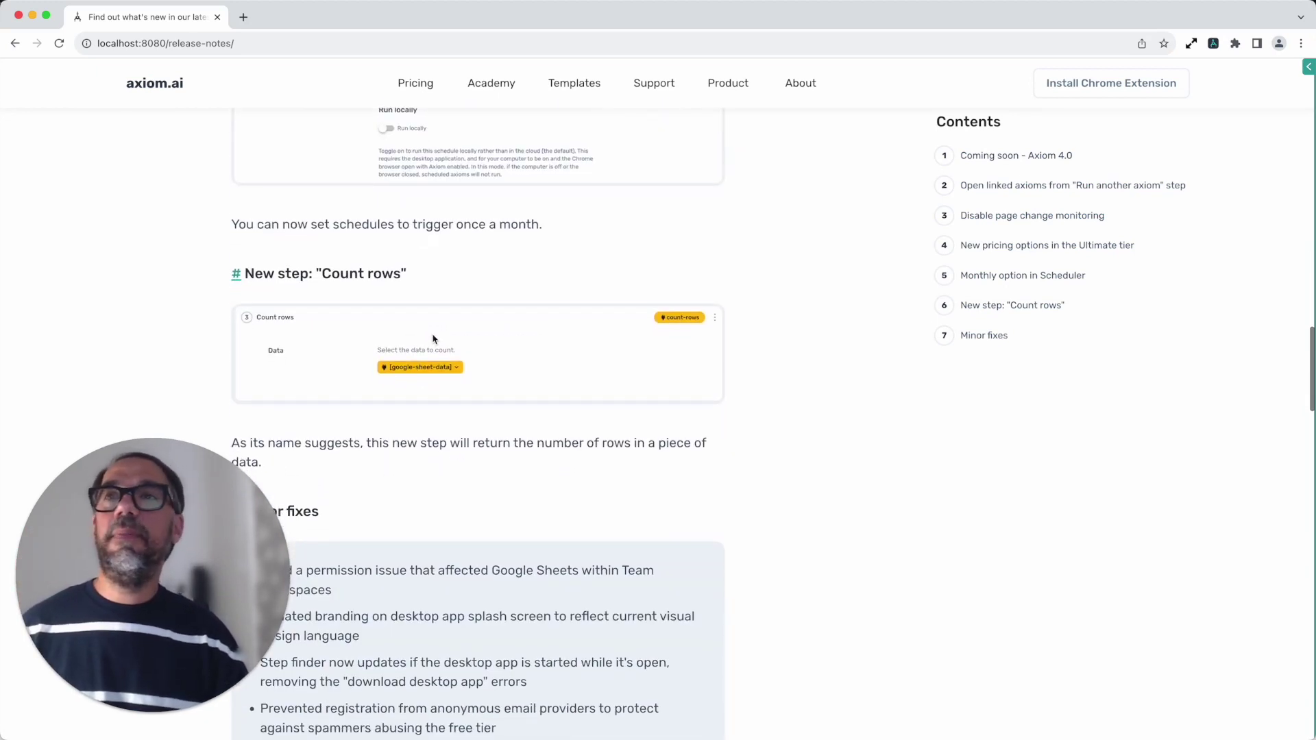
# - Highlight the New step: "Count rows" heading and read through the Minor fixes list
pyautogui.moveTo(415, 259); pyautogui.dragTo(249, 252)
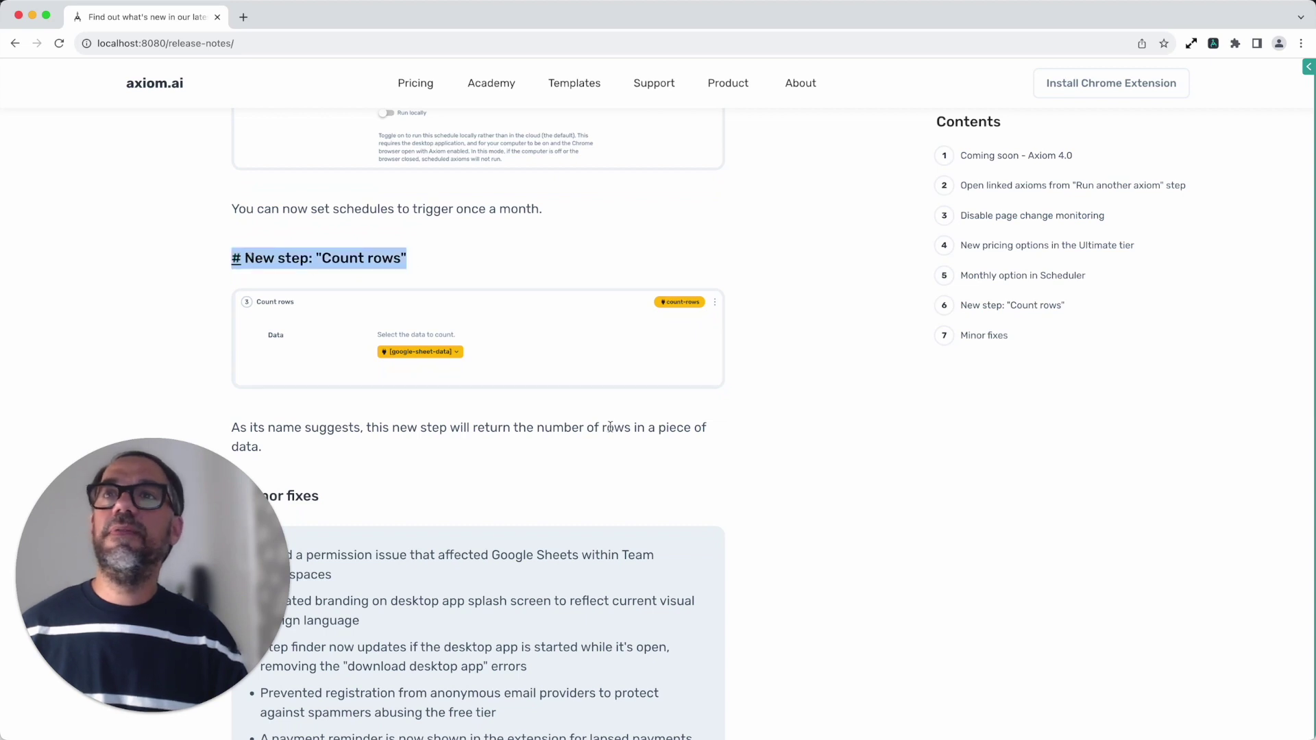
pyautogui.scroll(-1, 610, 427)
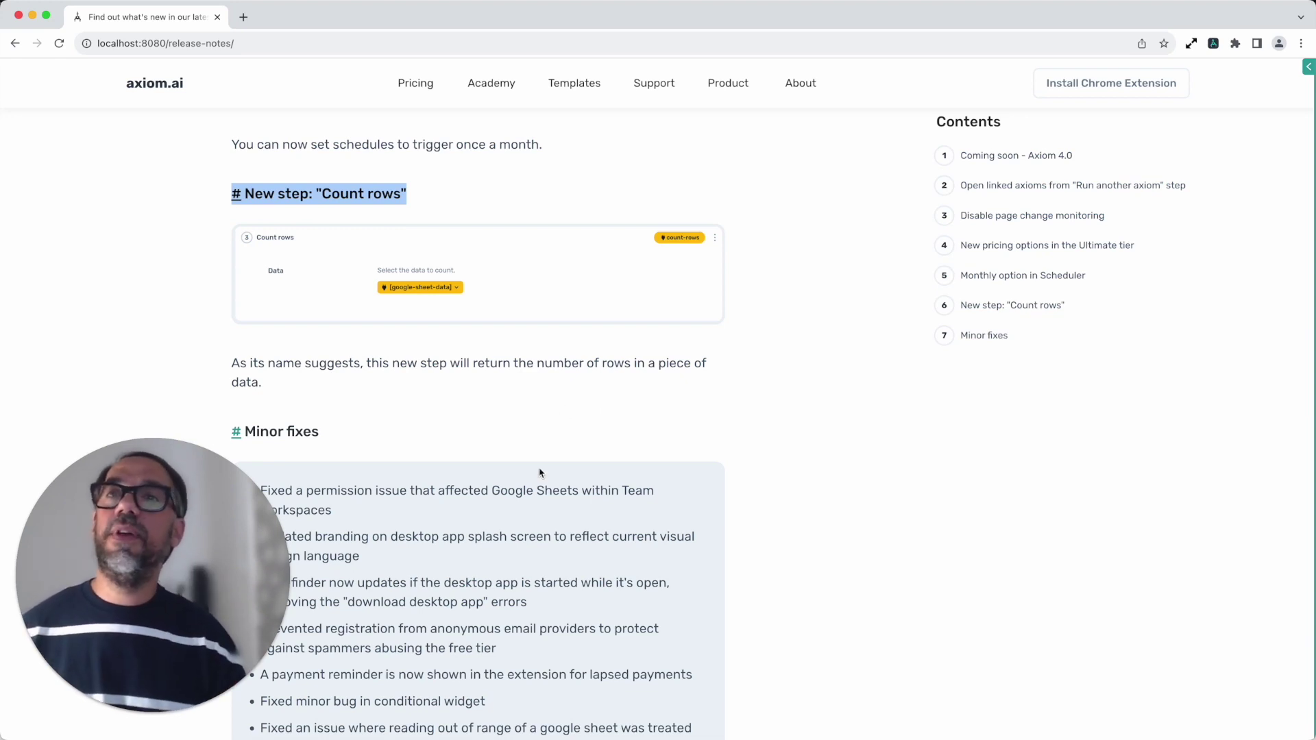
pyautogui.scroll(-3, 540, 473)
pyautogui.scroll(-4, 539, 473)
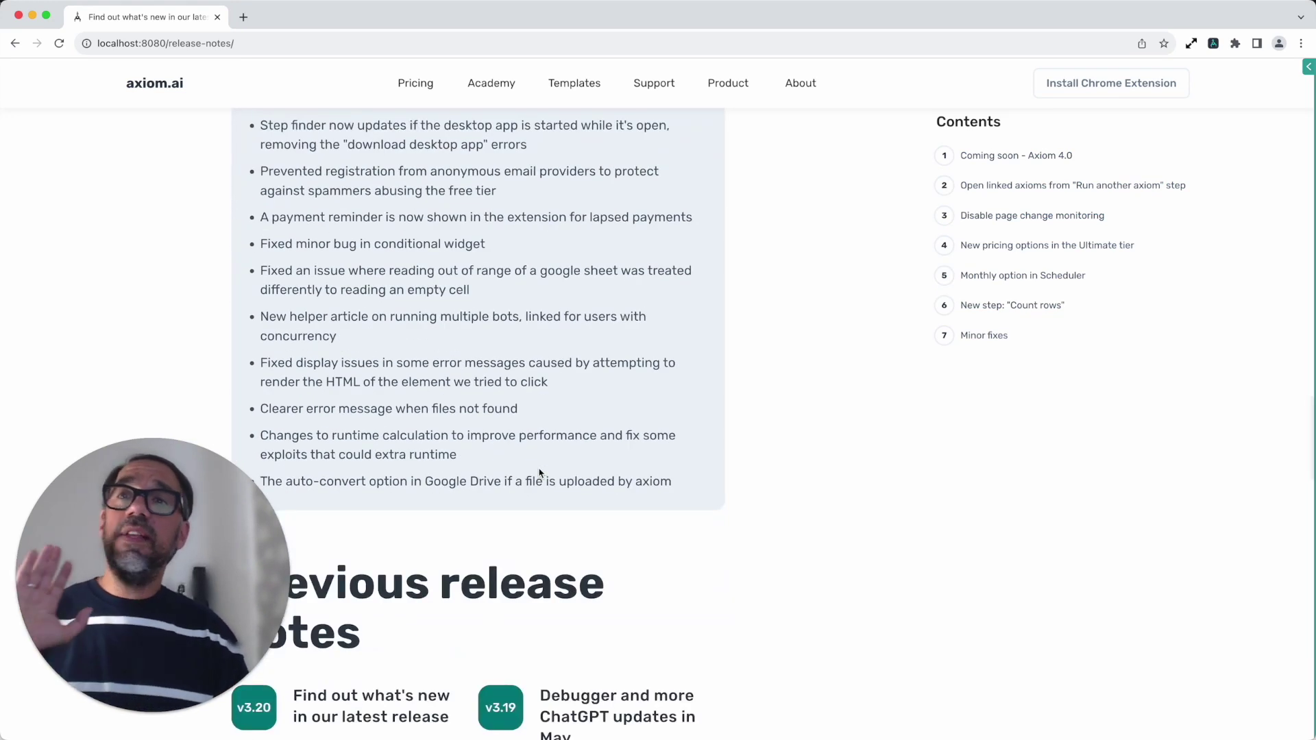
# - Scroll back up to the top of the v3.21 release notes page
pyautogui.scroll(3, 540, 473)
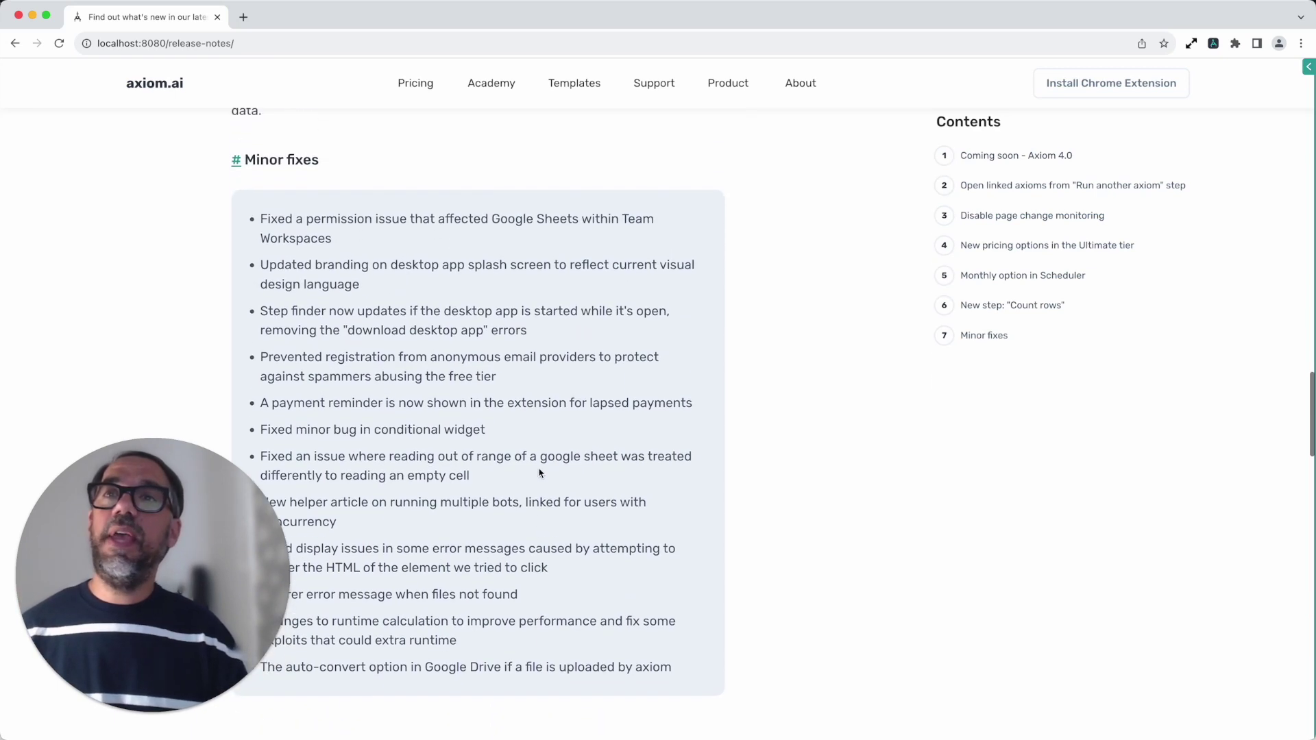
pyautogui.scroll(2, 539, 473)
pyautogui.scroll(5, 539, 473)
pyautogui.scroll(4, 539, 473)
pyautogui.scroll(4, 544, 469)
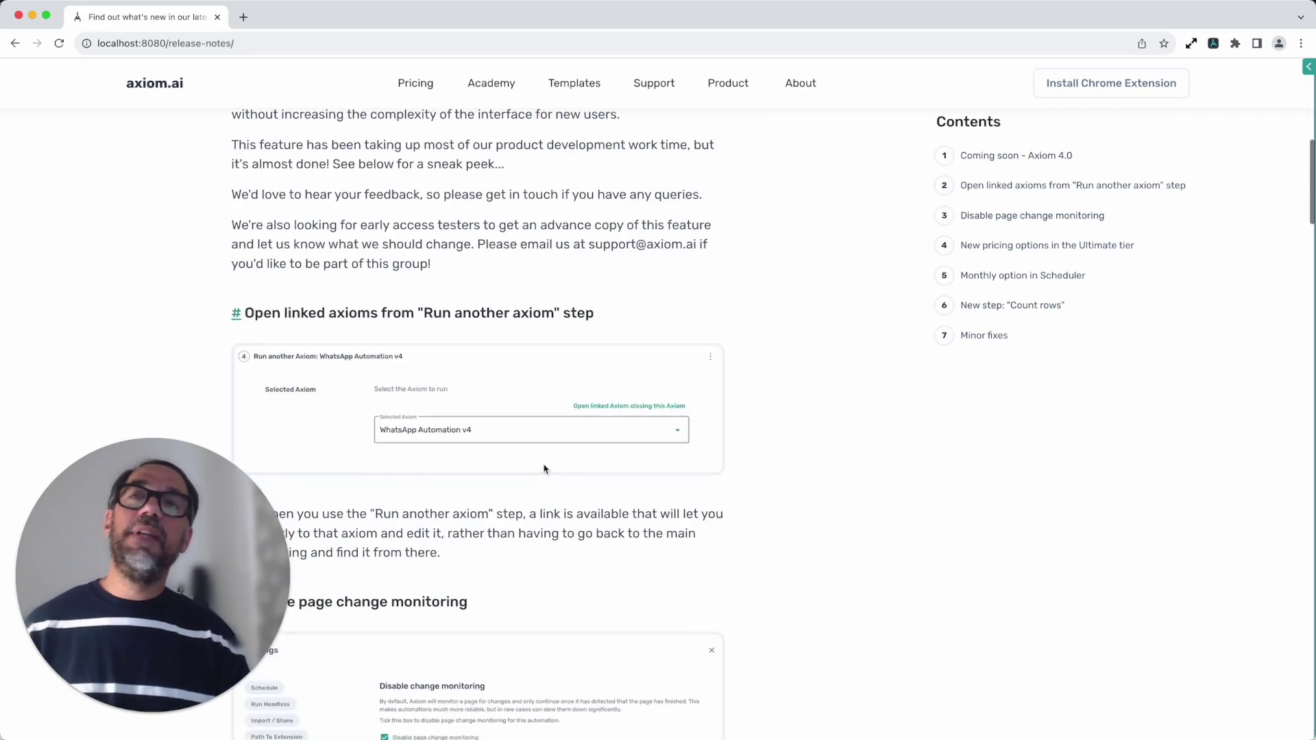
pyautogui.scroll(10, 544, 469)
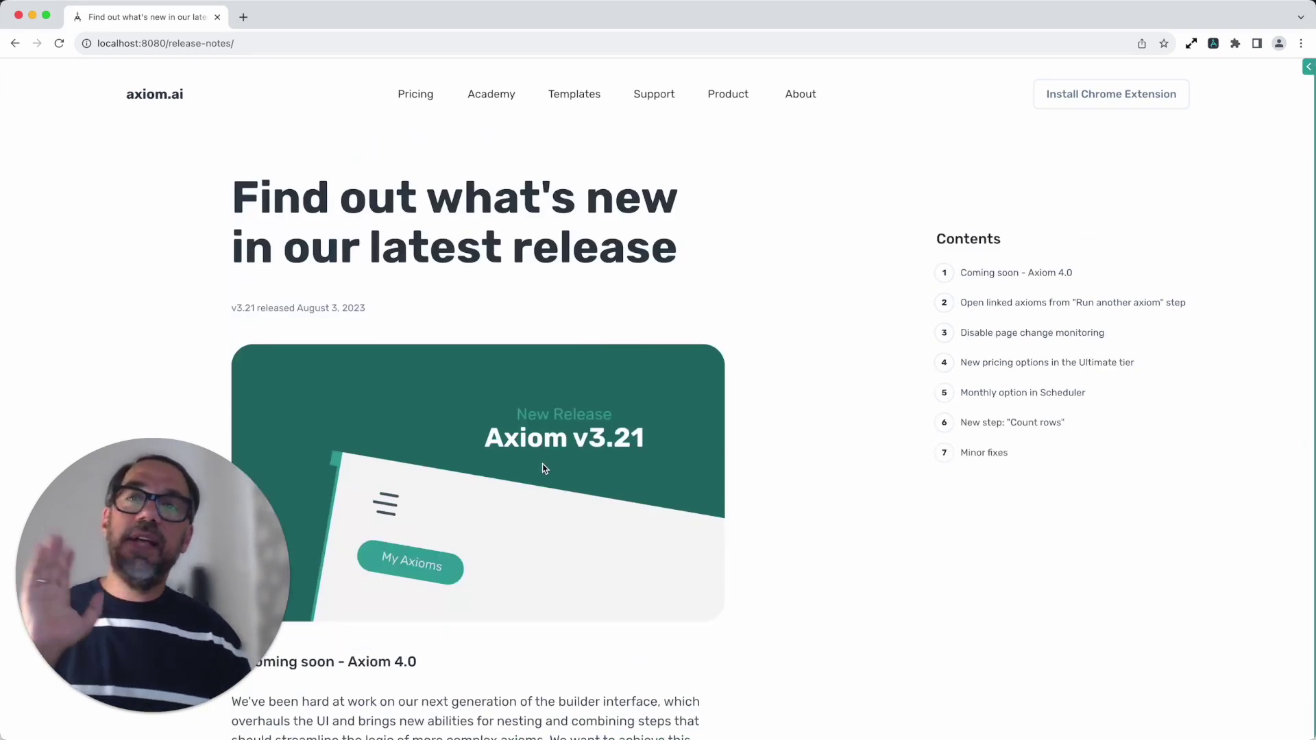